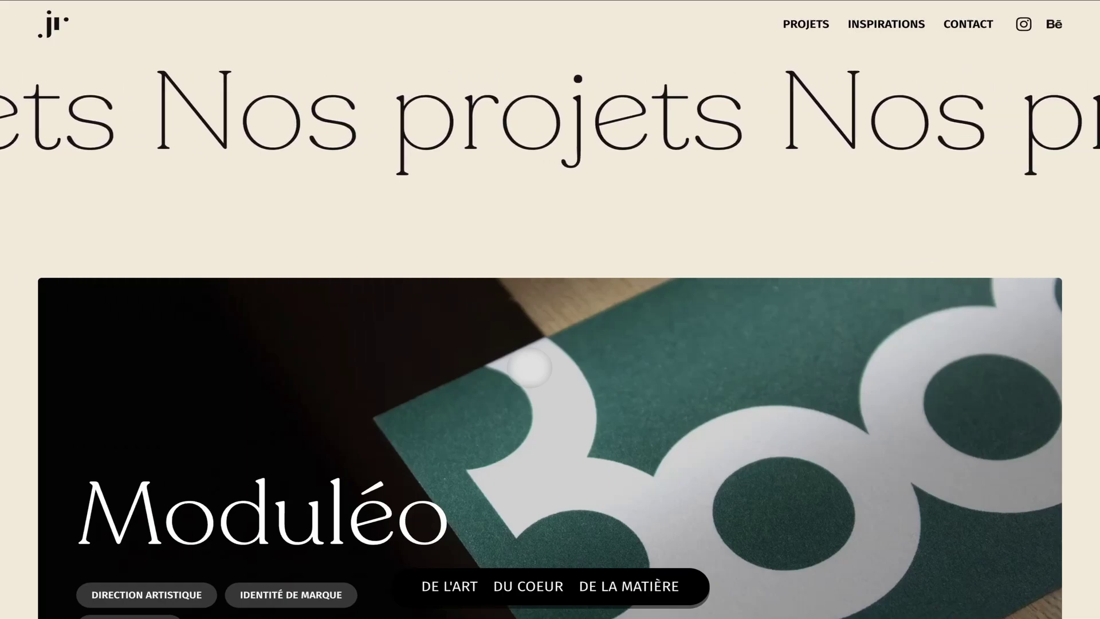
Scroll through the norea example's stacking methodology cards, ending on the orange 'Compréhension & validation des besoins' card
scroll(530, 367, "down", 4)
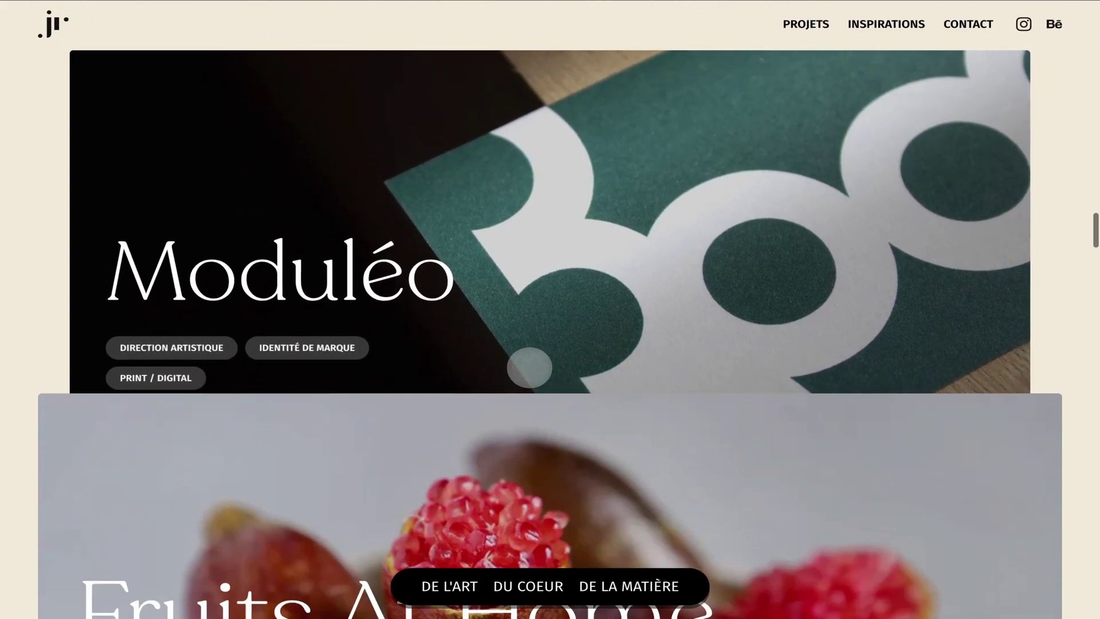
scroll(530, 367, "down", 5)
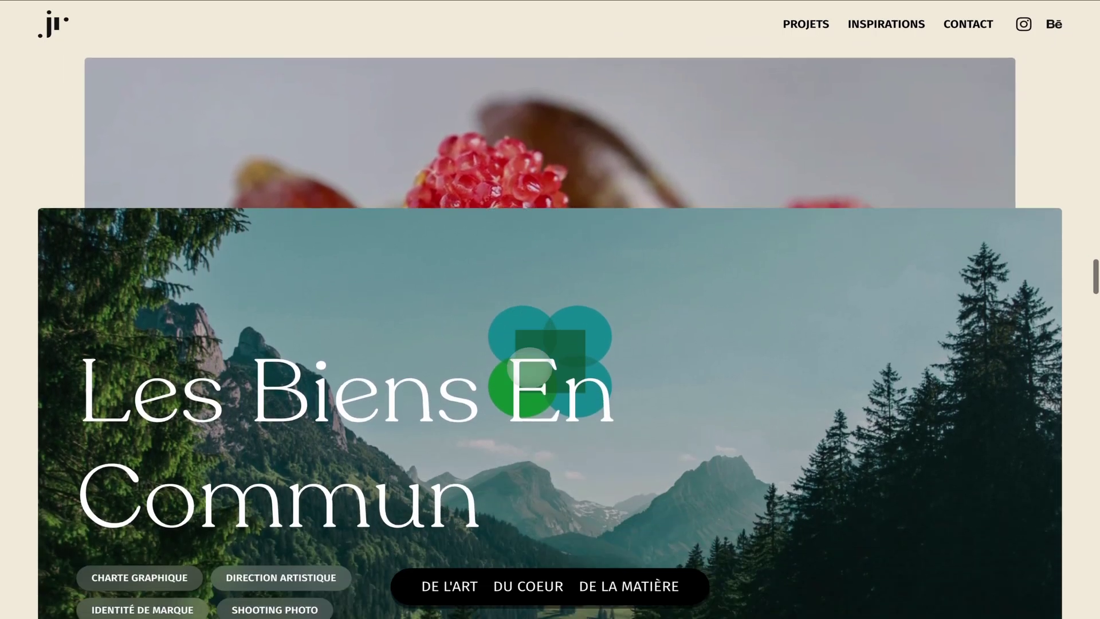
scroll(529, 367, "down", 5)
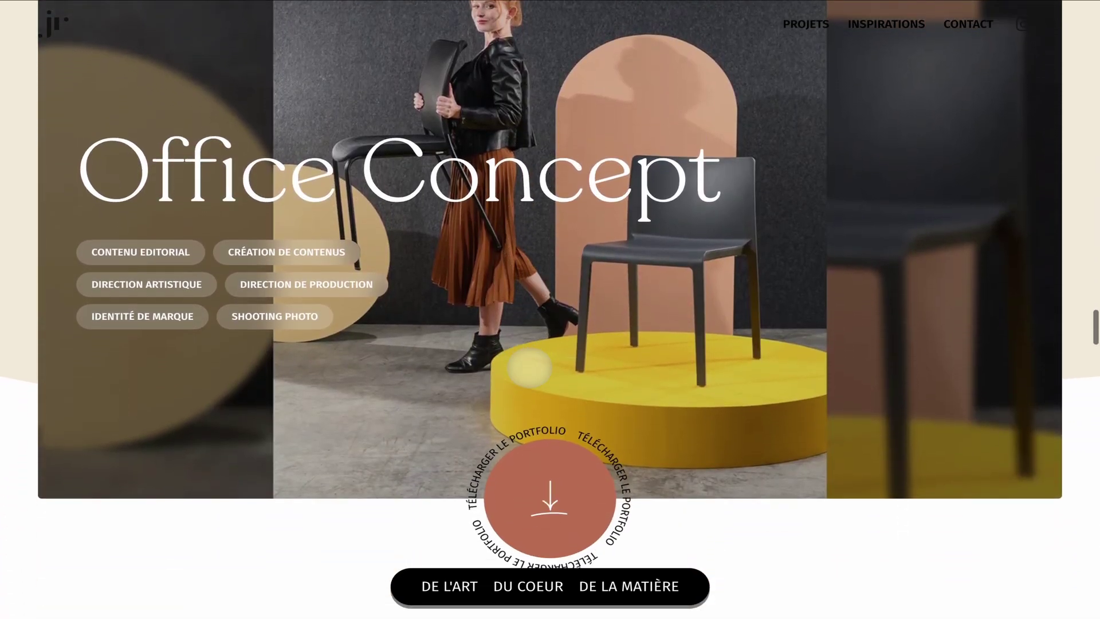
scroll(529, 366, "down", 3)
scroll(529, 367, "up", 8)
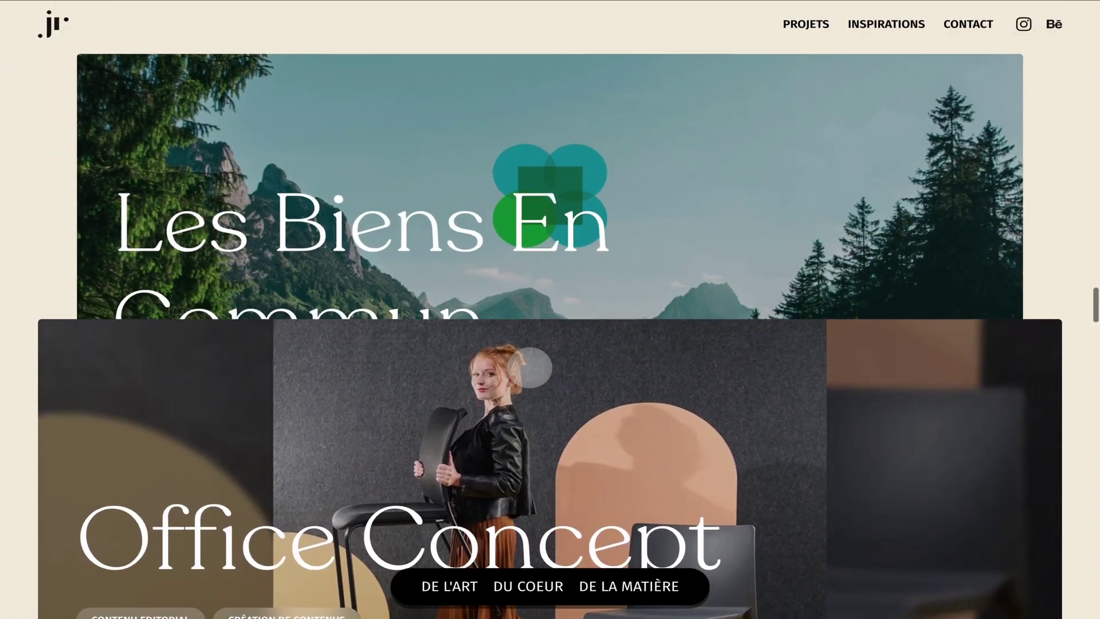
scroll(529, 367, "up", 8)
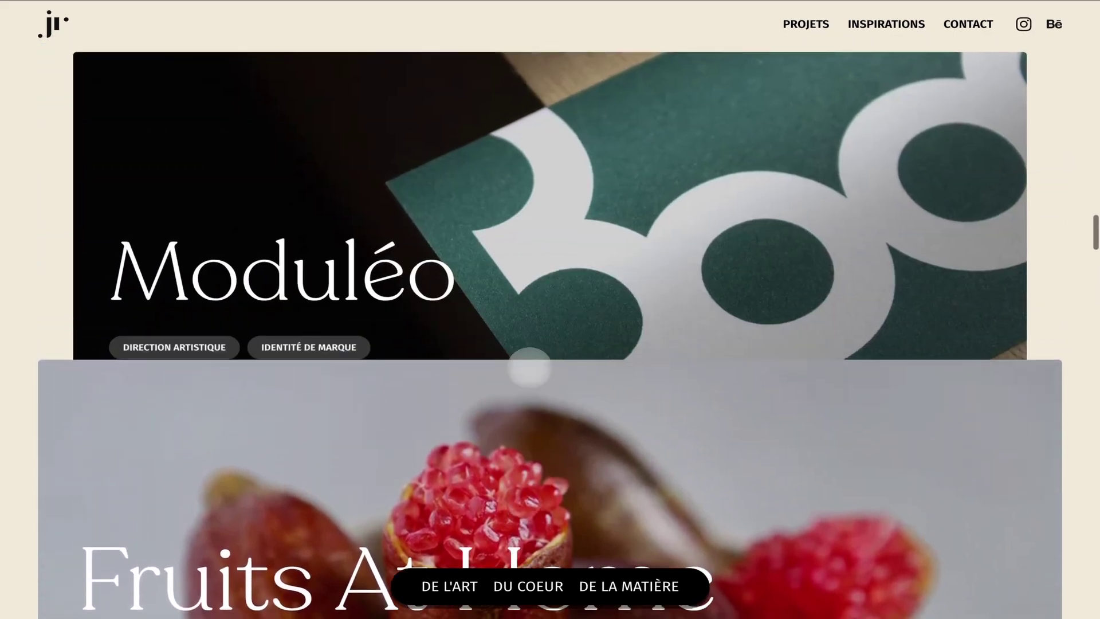
scroll(530, 367, "up", 2)
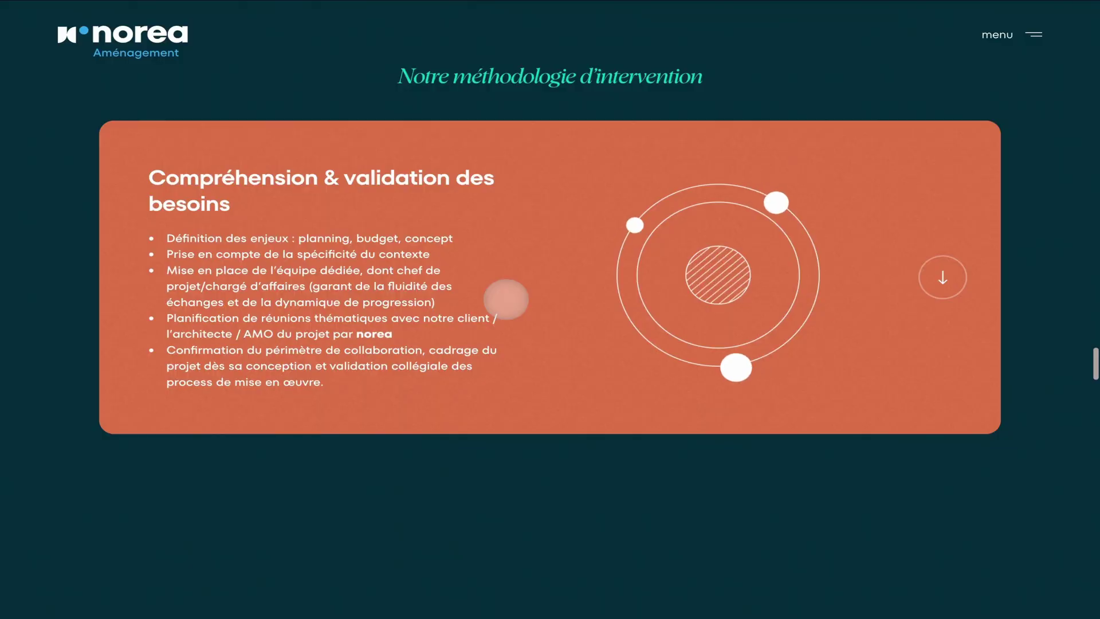
scroll(503, 298, "down", 5)
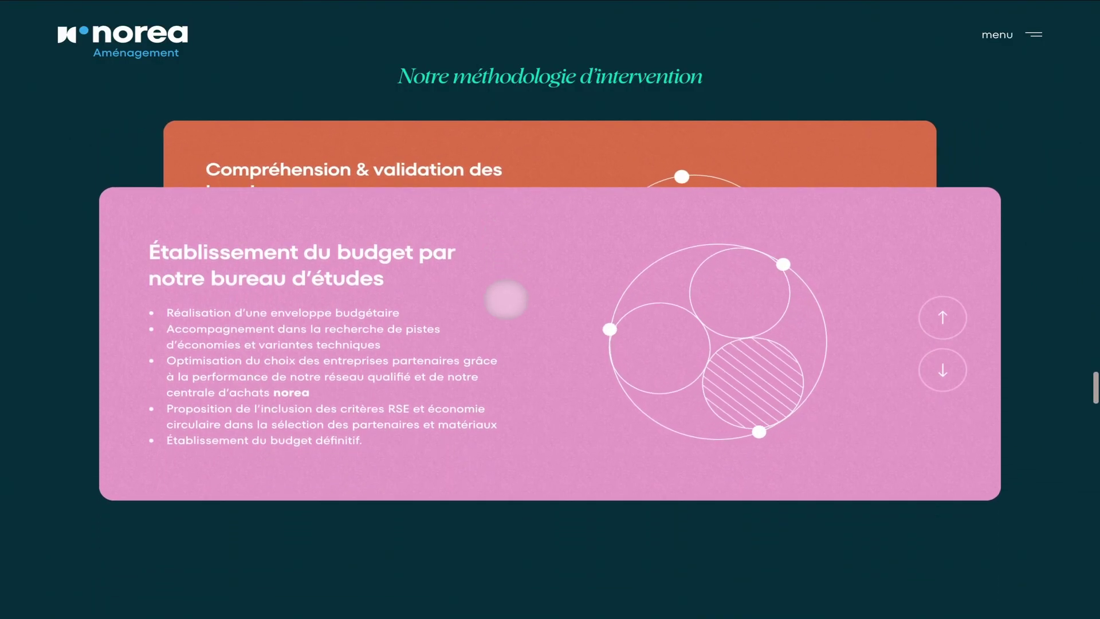
scroll(506, 298, "down", 5)
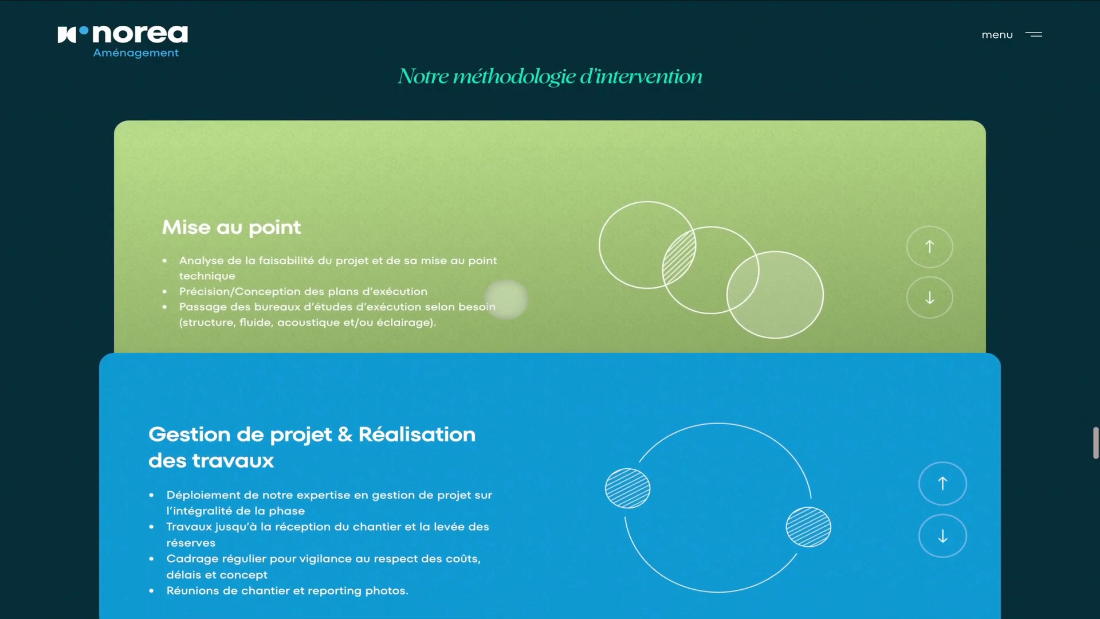
scroll(506, 299, "down", 5)
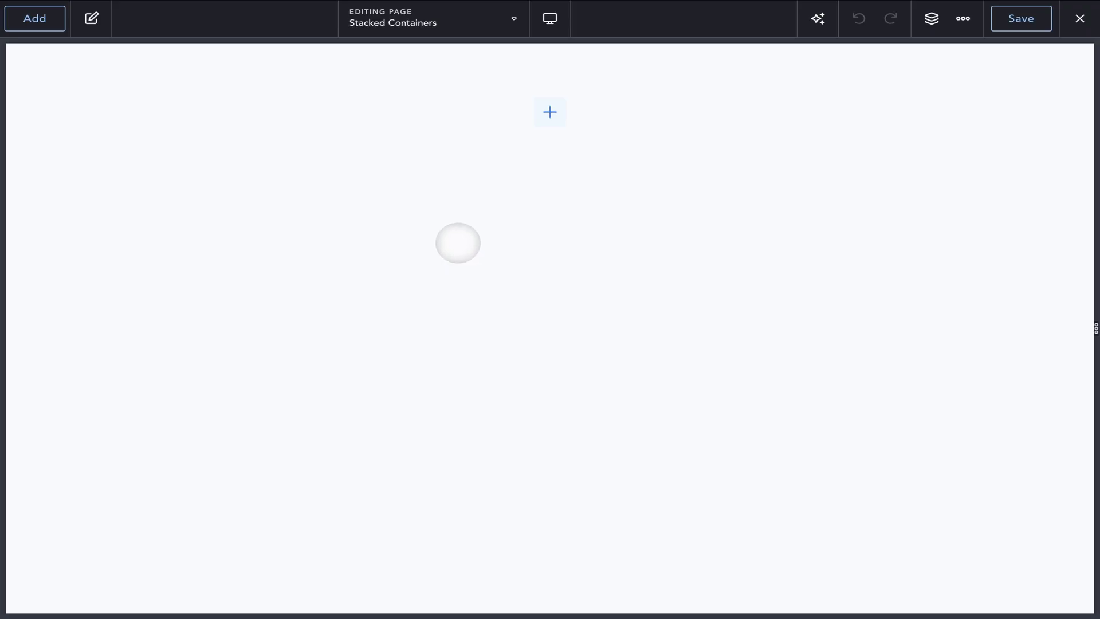
Add a Section to the empty Stacked Containers page and place a Heading inside it
left_click(35, 18)
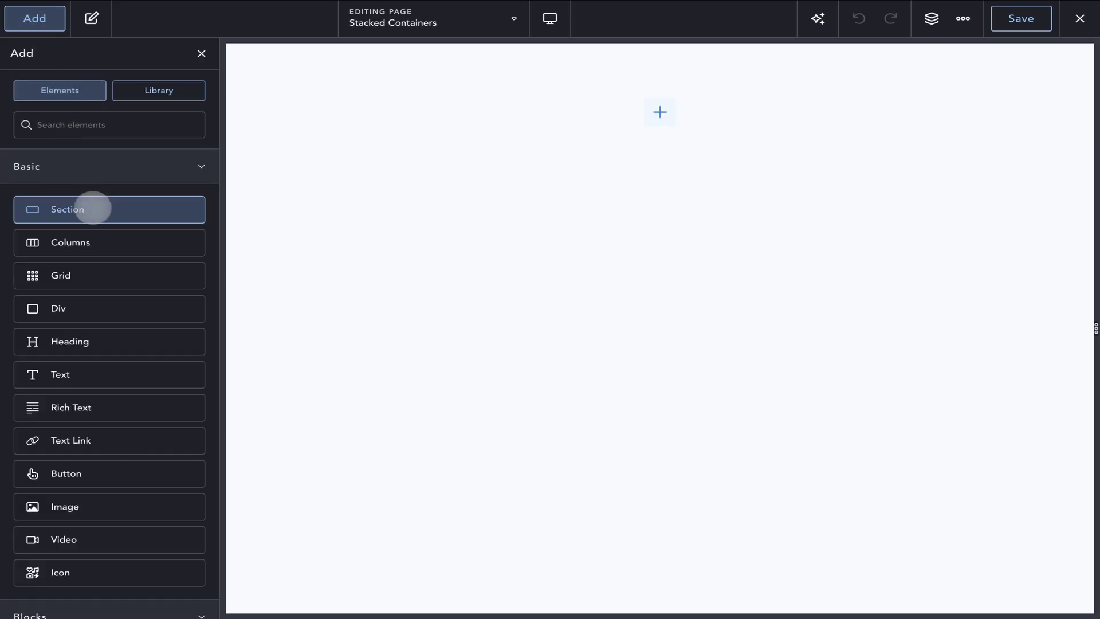
left_click(93, 209)
left_click(36, 18)
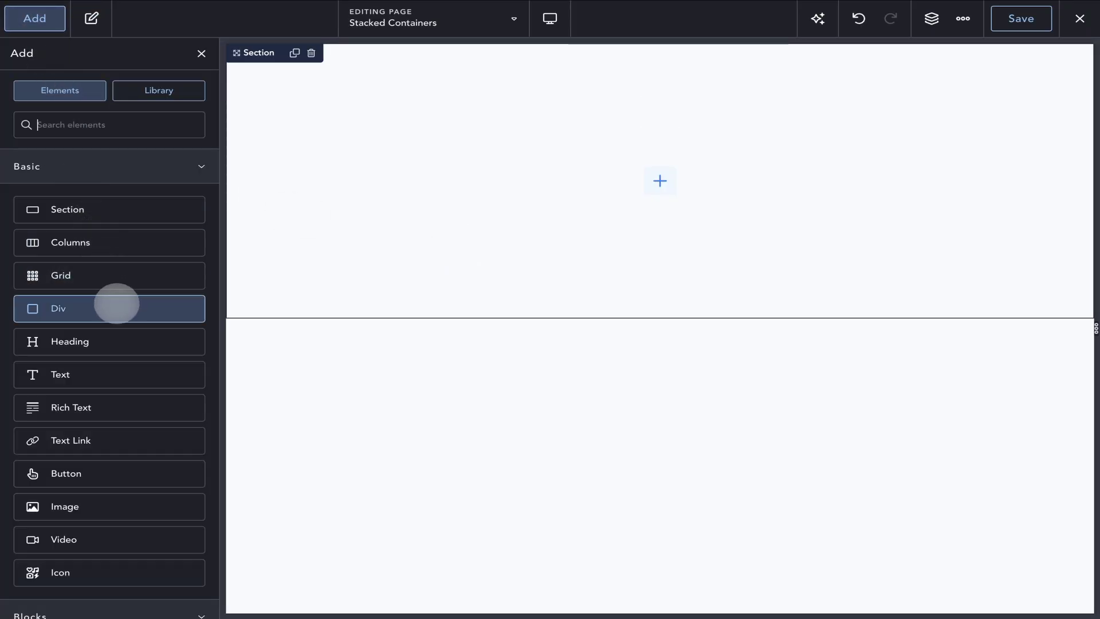
left_click(108, 347)
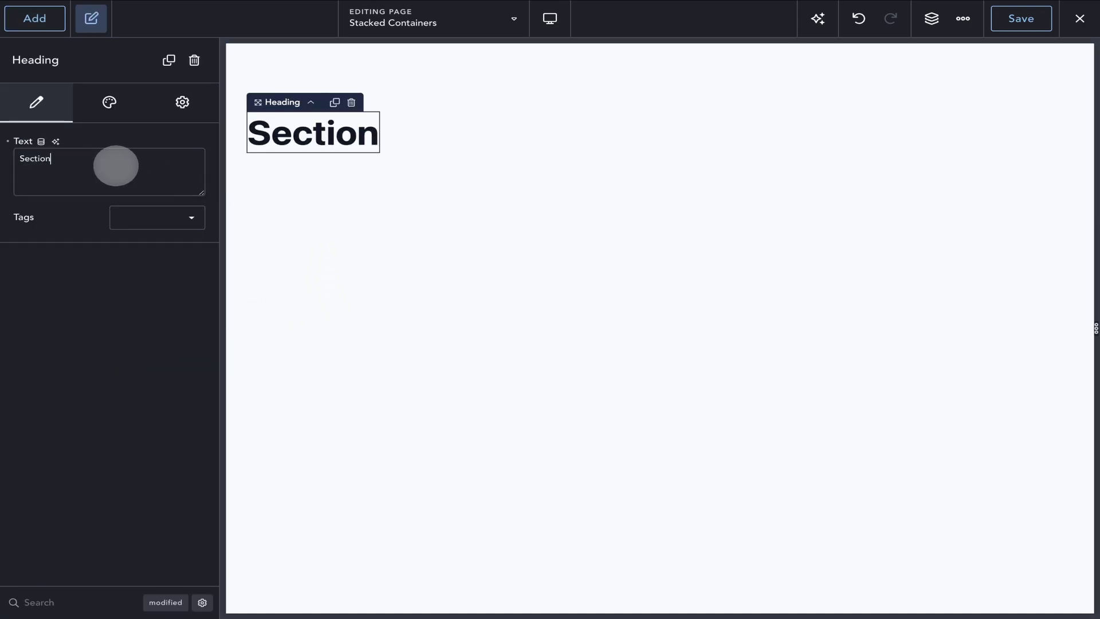
Centre the section's content horizontally and give it a custom height of 500 px
left_click(349, 189)
left_click(119, 179)
left_click(170, 253)
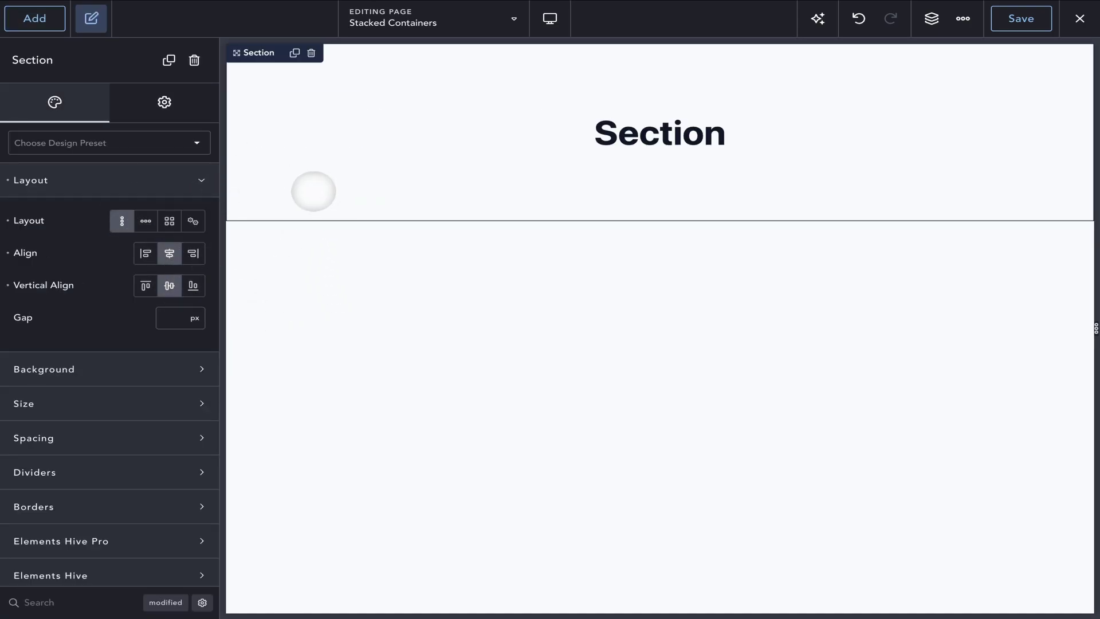
left_click(152, 404)
left_click(150, 507)
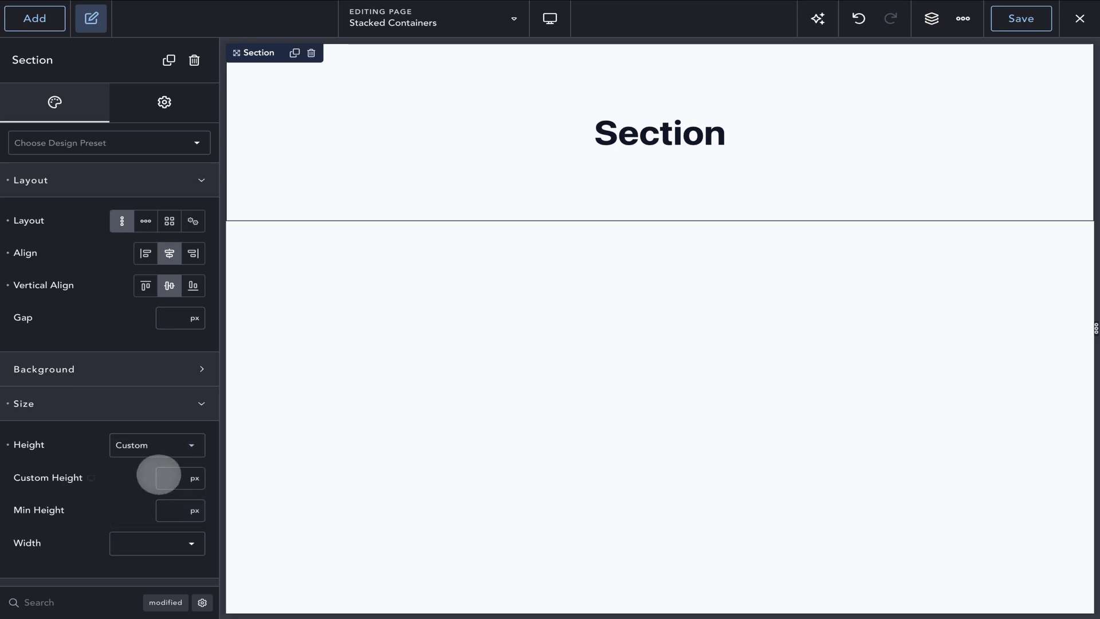
left_click(166, 477)
type("500")
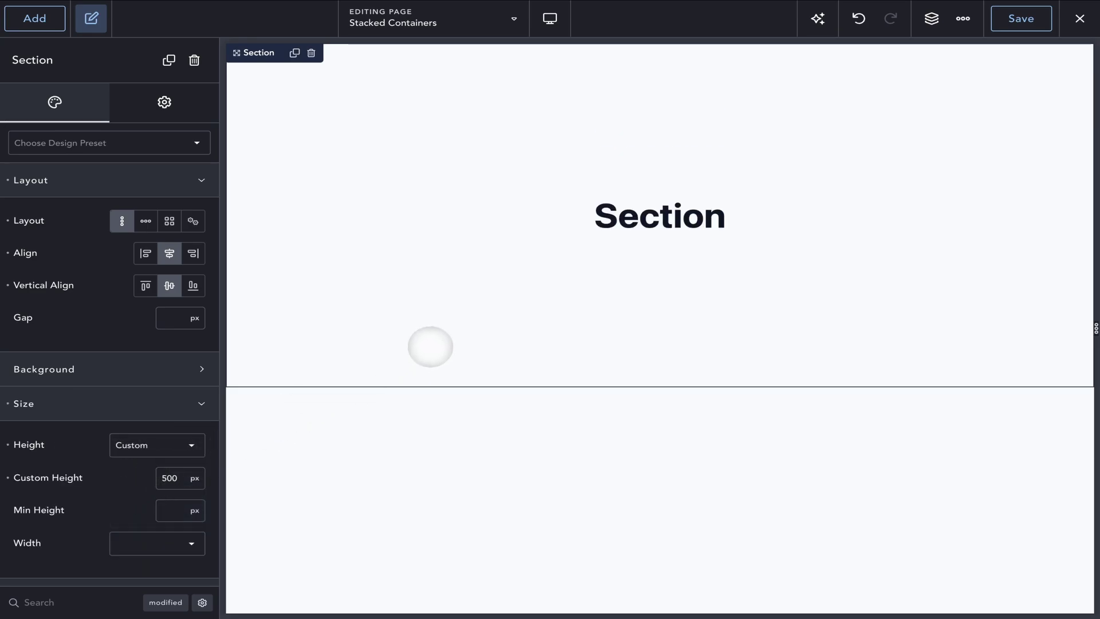
left_click(35, 18)
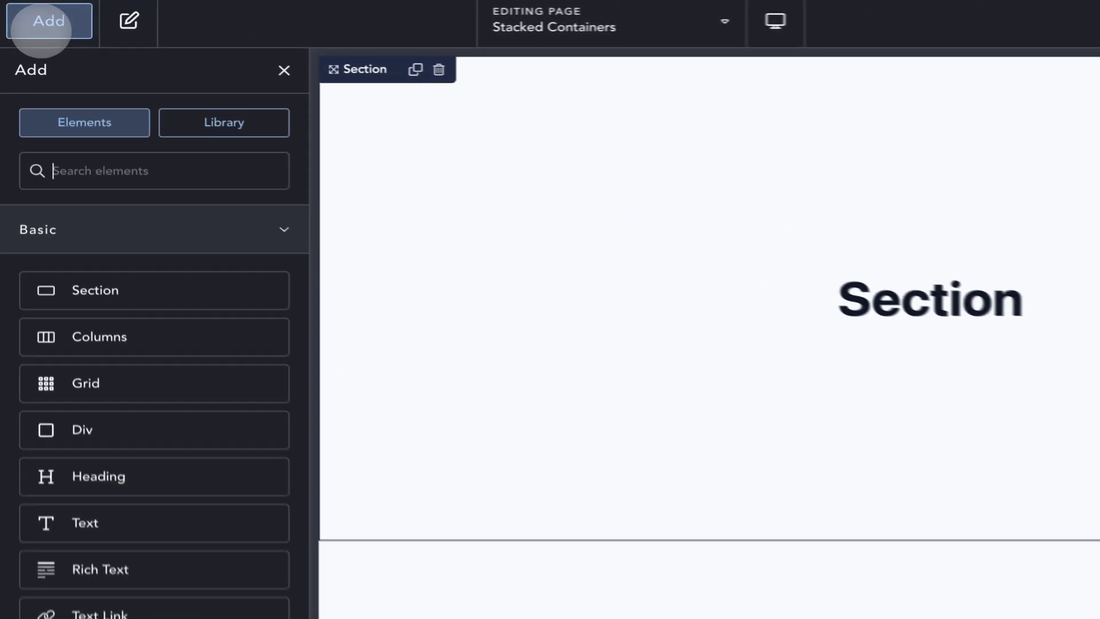
Add a second section holding a Div, and rename the Div 'Wrapper'
left_click(92, 304)
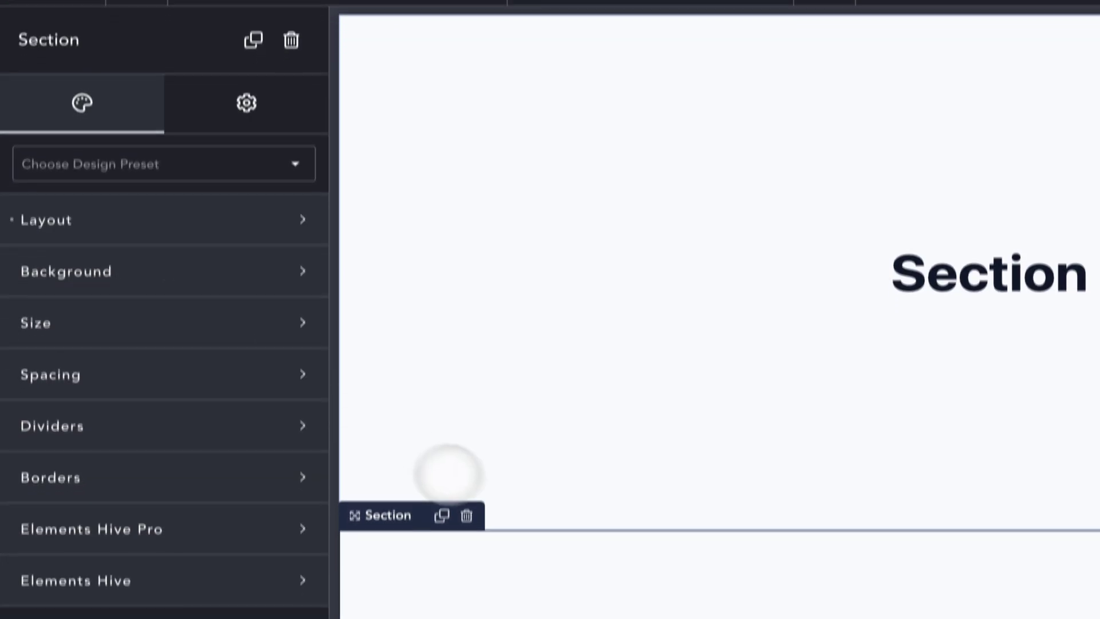
scroll(470, 504, "down", 1)
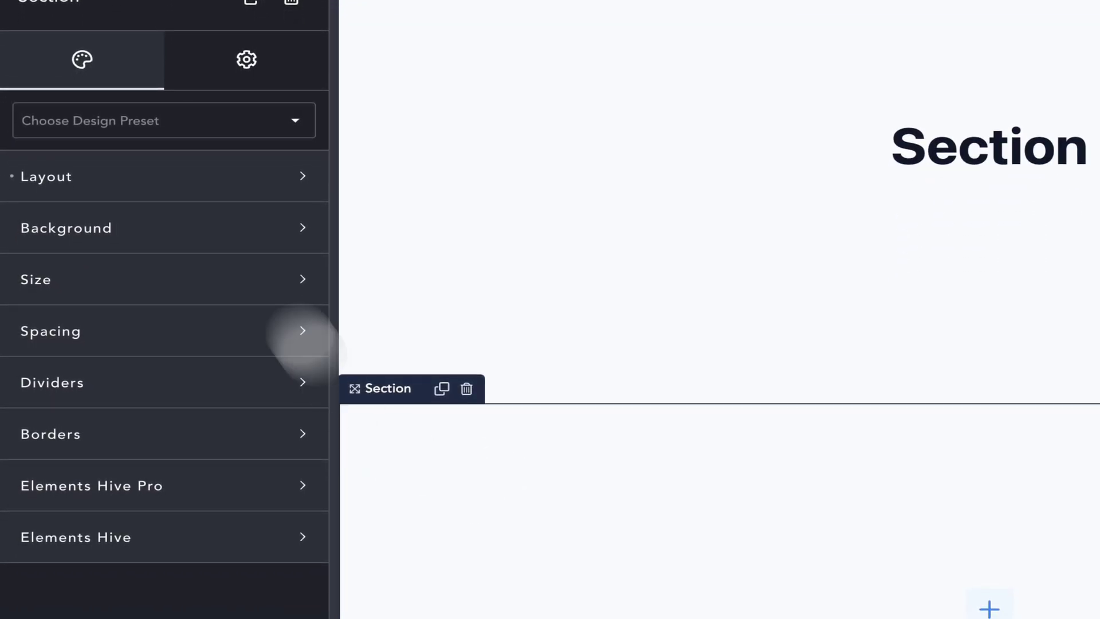
left_click(50, 14)
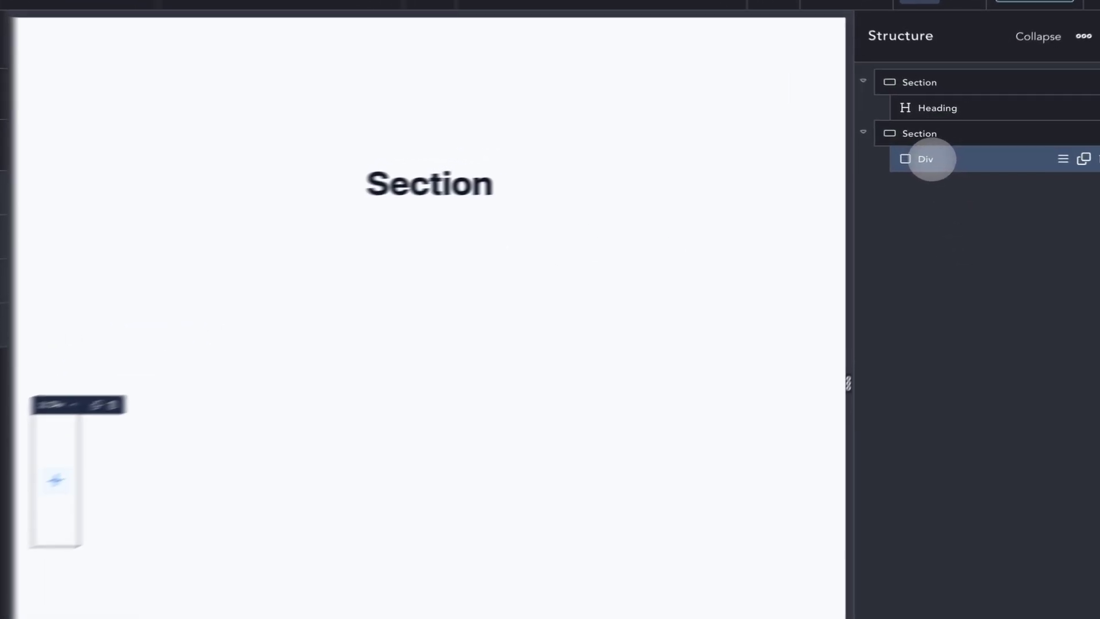
double_click(926, 159)
type("W")
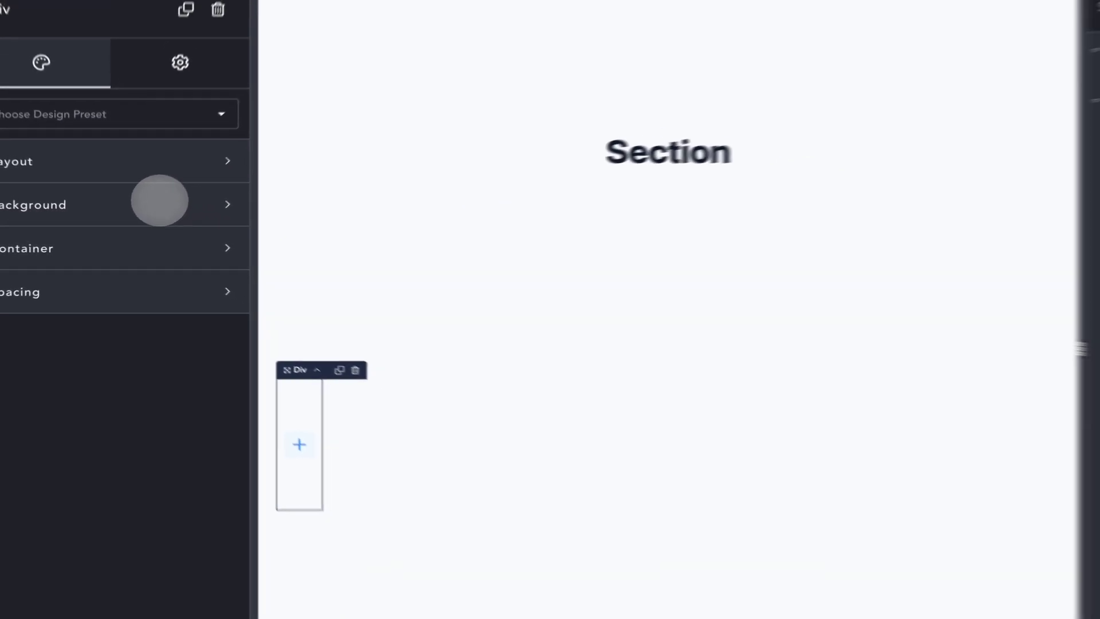
Set the Wrapper's container width to 70 percent
left_click(144, 240)
left_click(172, 289)
type("70")
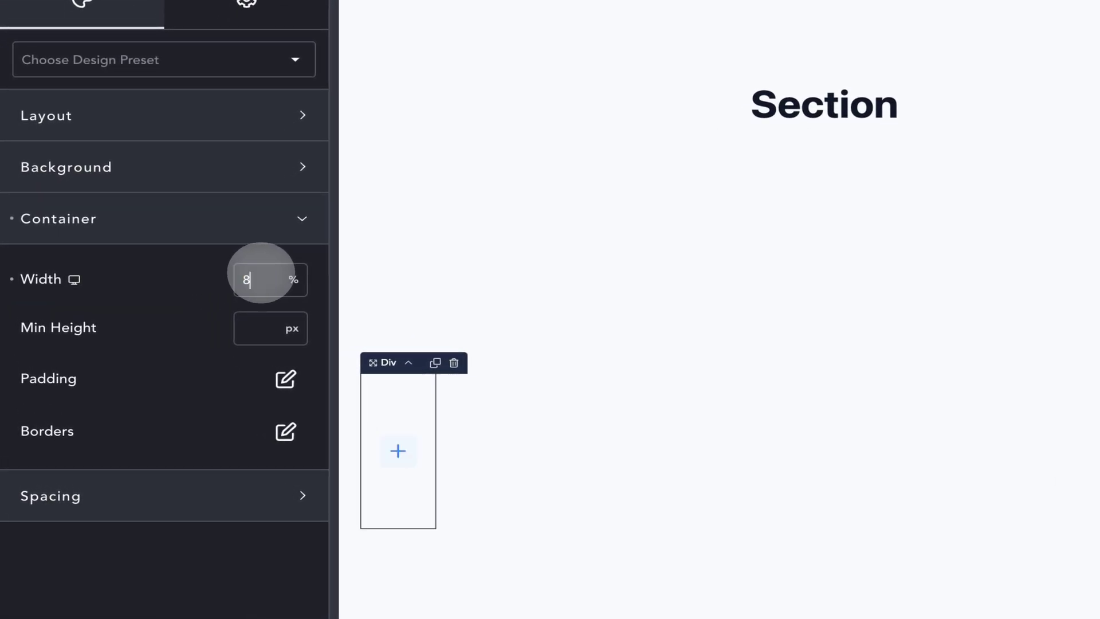
Add a Div inside the Wrapper, adjust its width, and set a 20 corner radius
left_click(39, 13)
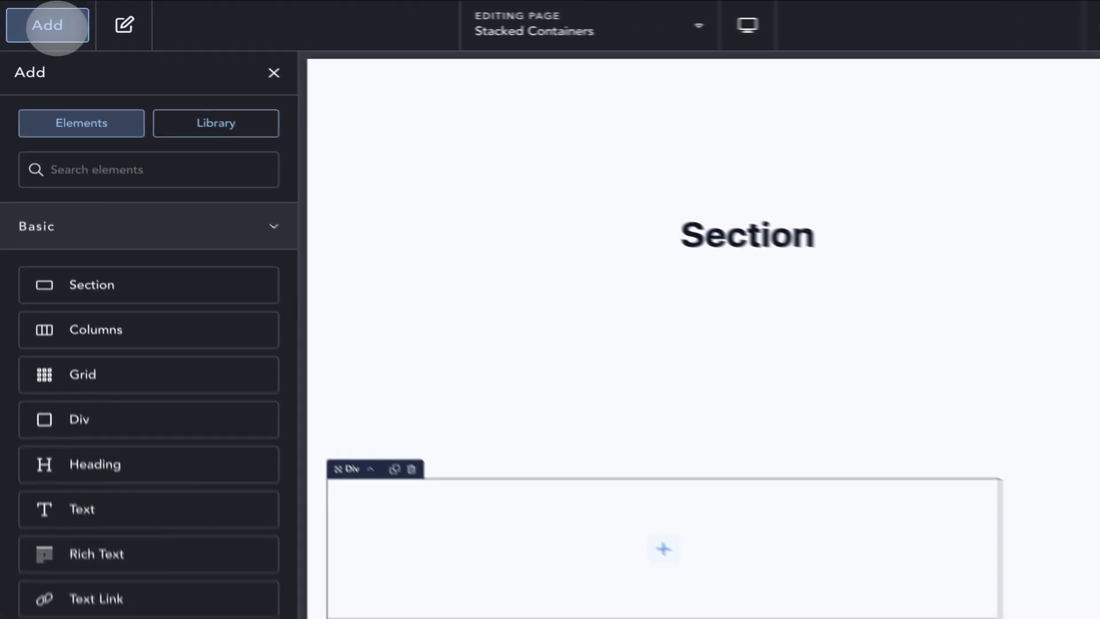
type("div")
key("Return")
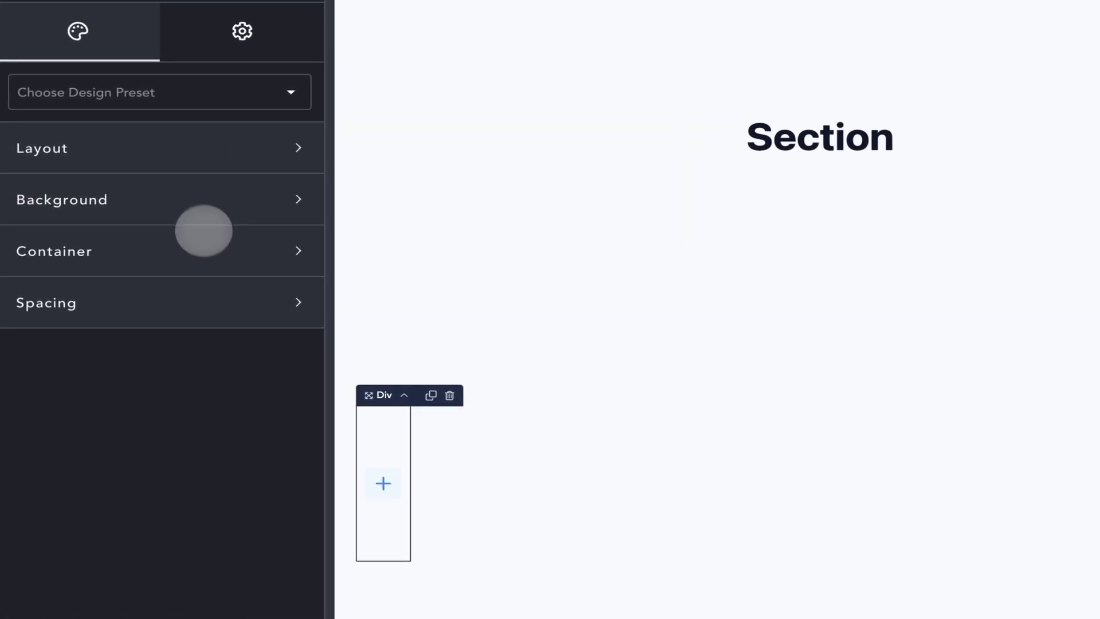
left_click(223, 251)
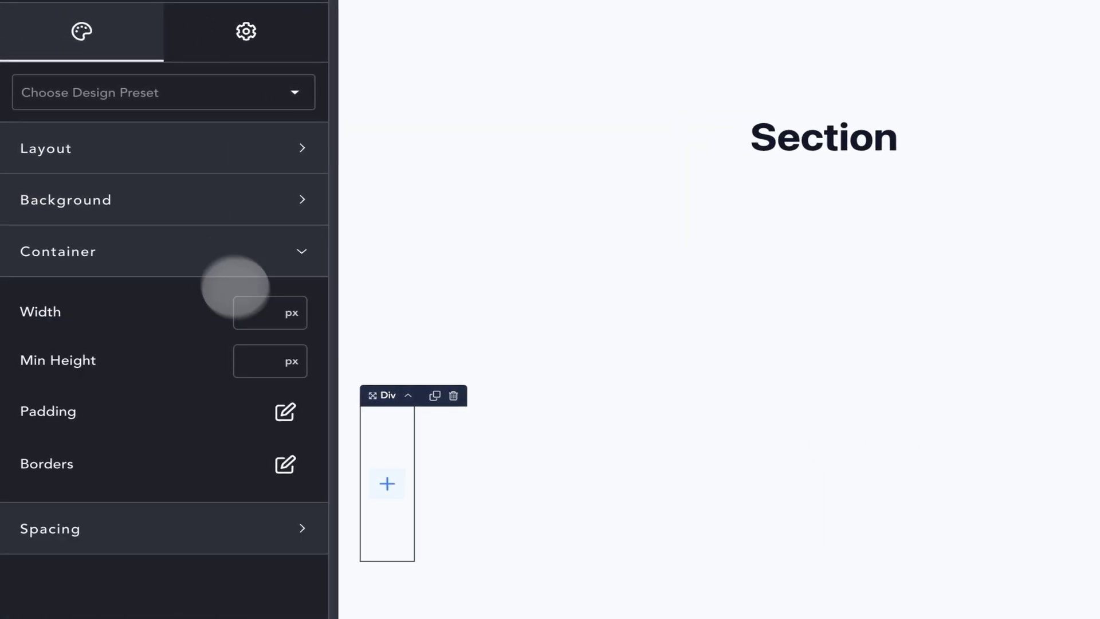
left_click(259, 314)
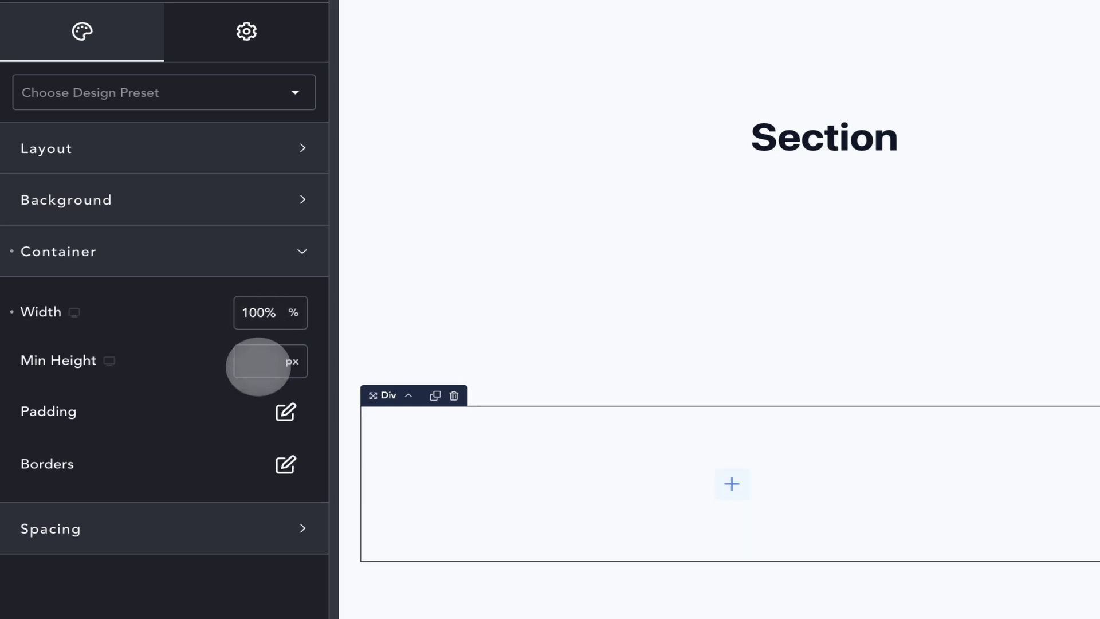
left_click(286, 462)
left_click(253, 502)
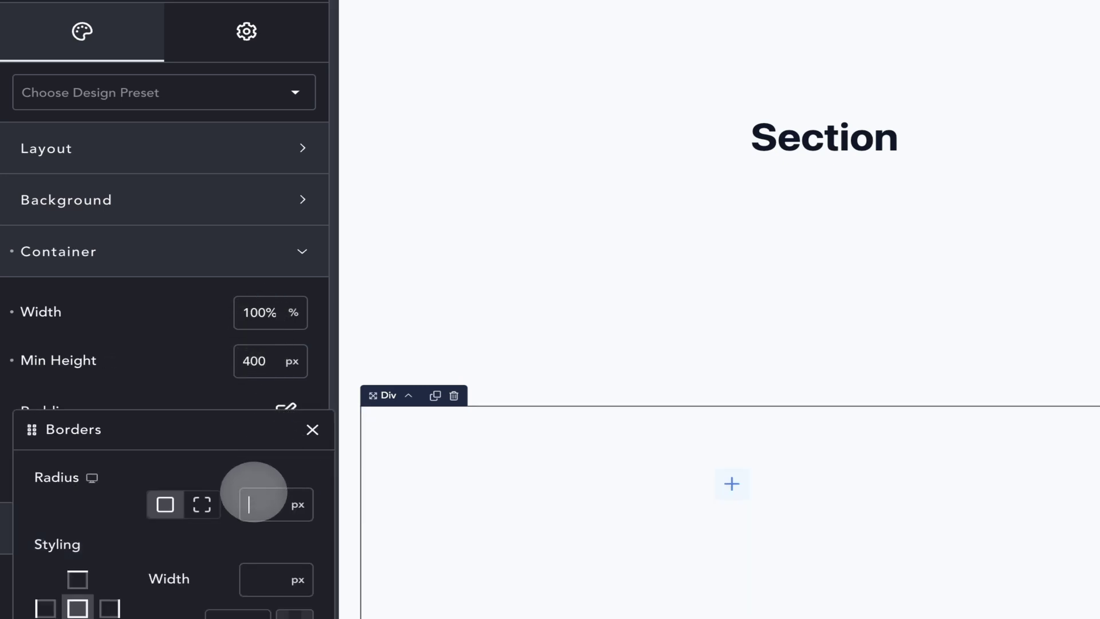
type("20")
Give the Div a purple #7A47EA background and centre it within the section
left_click(226, 197)
left_click(284, 267)
left_click(232, 339)
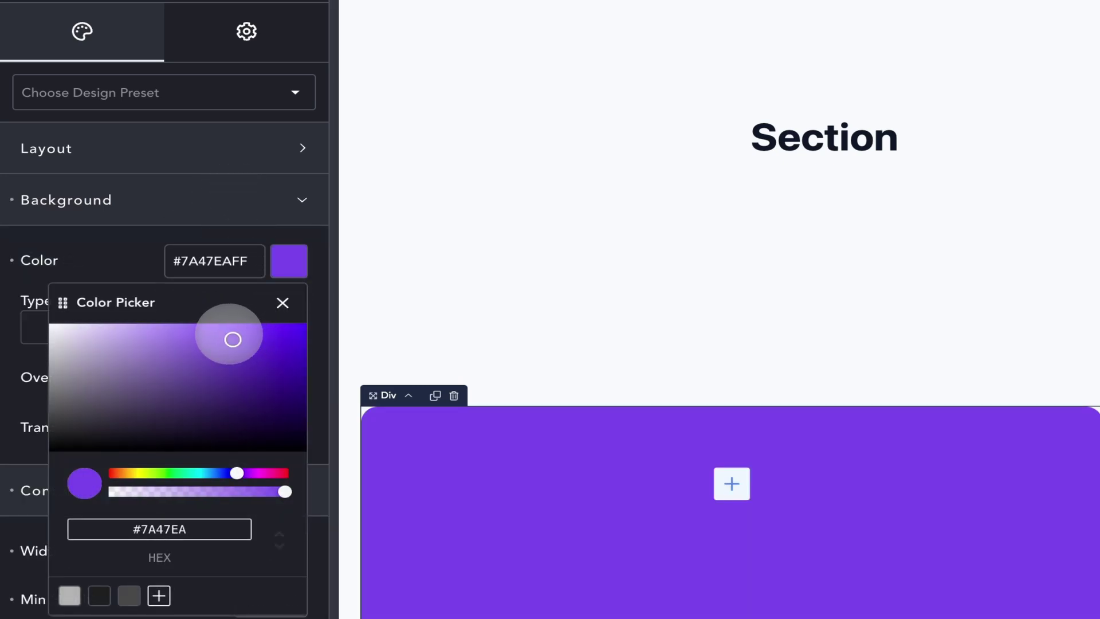
left_click(510, 369)
left_click(192, 164)
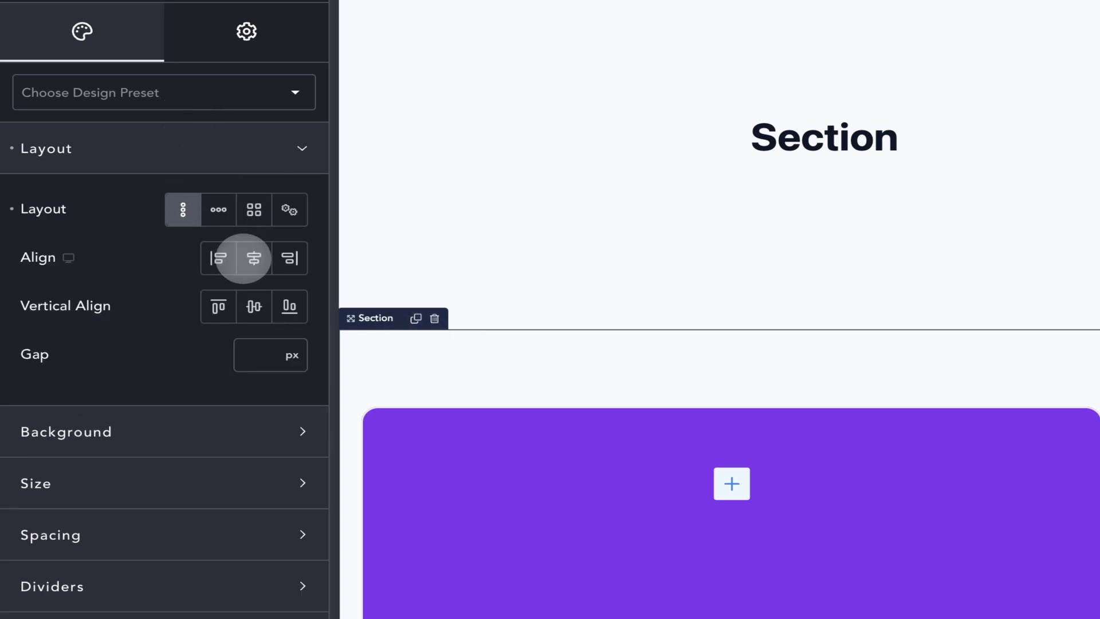
left_click(253, 255)
left_click(514, 423)
left_click(176, 166)
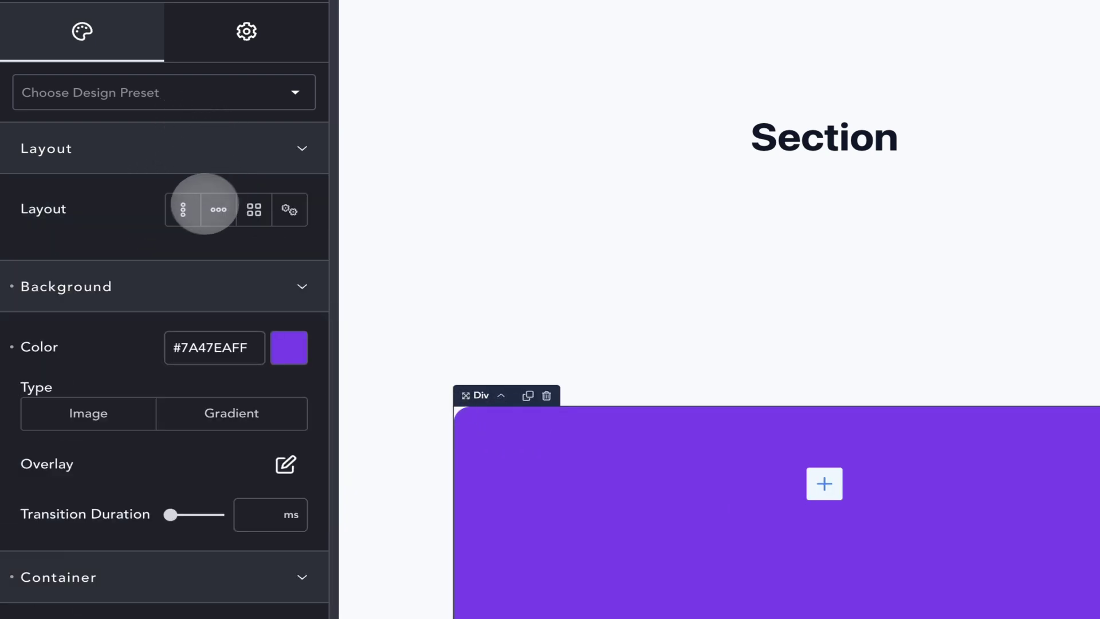
Insert a Heading into the purple Div reading 'Container 1'
left_click(52, 27)
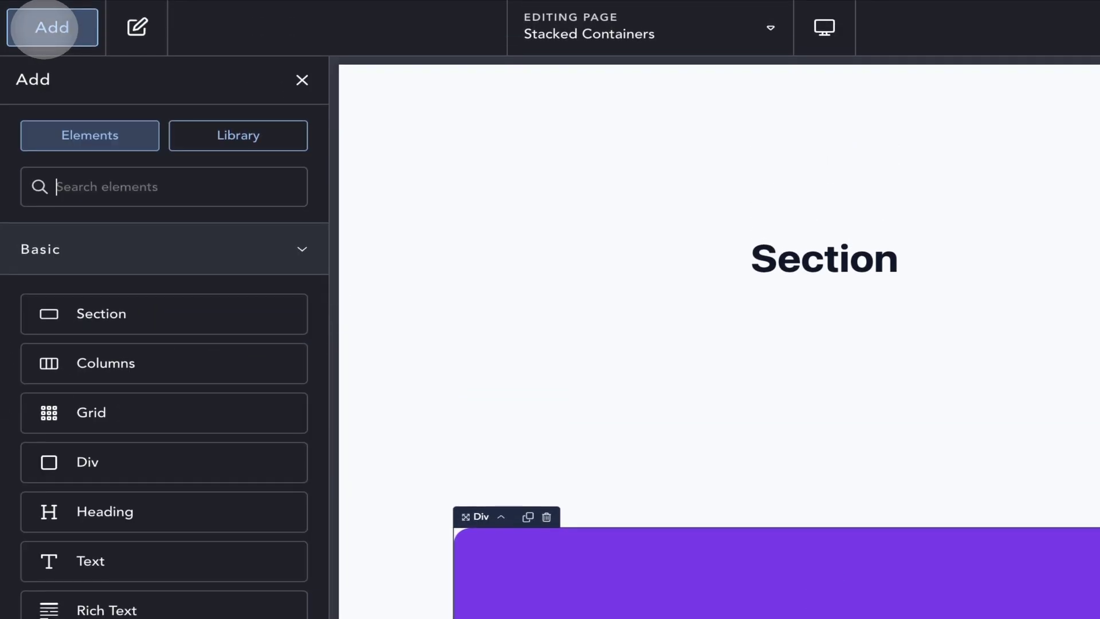
type("h")
key("Return")
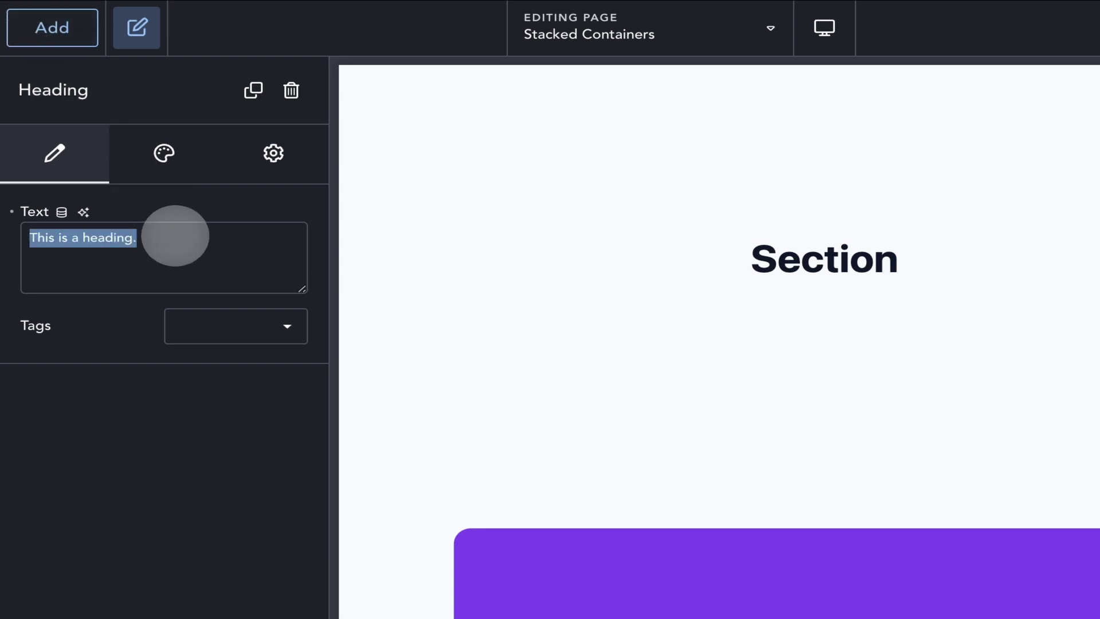
left_click(176, 236)
type("Container 1")
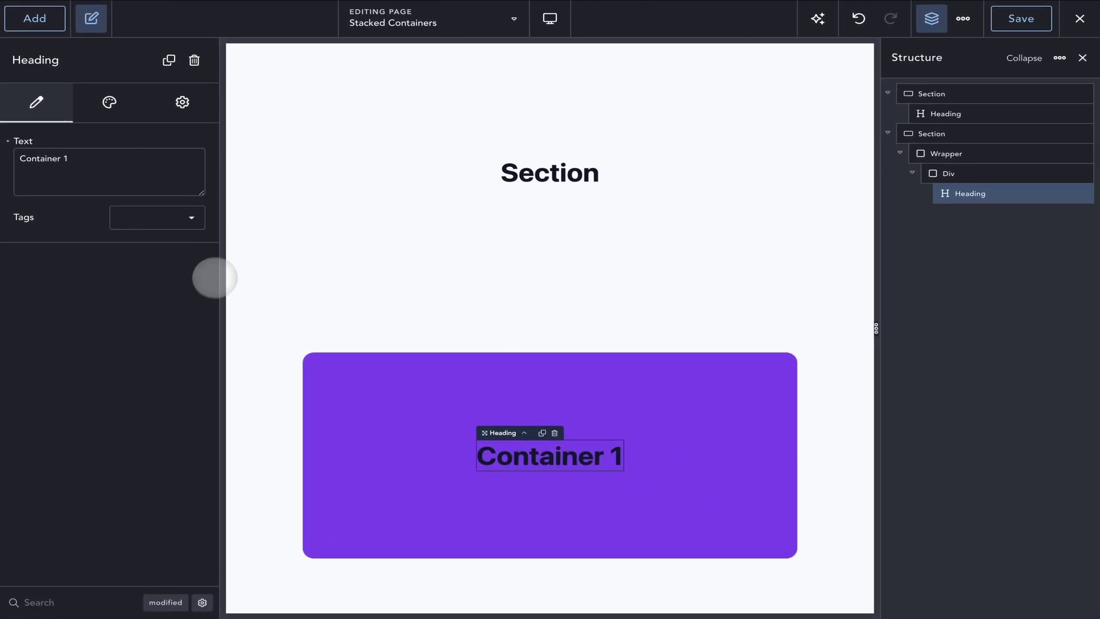
Duplicate the purple container and set the Wrapper's gap to 4rem
left_click(980, 173)
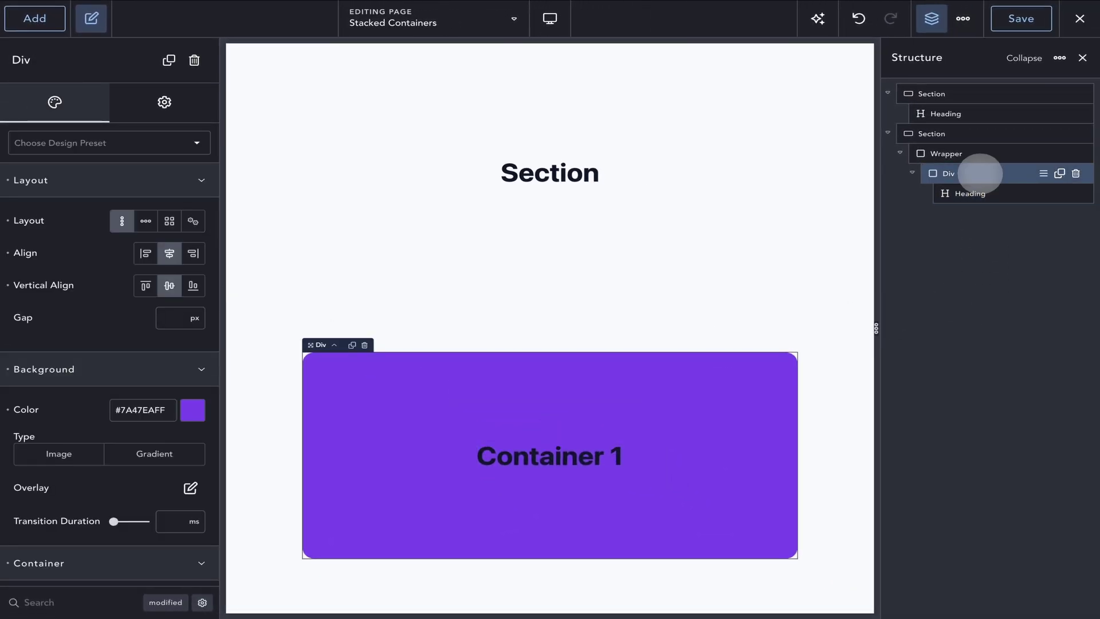
left_click(1059, 173)
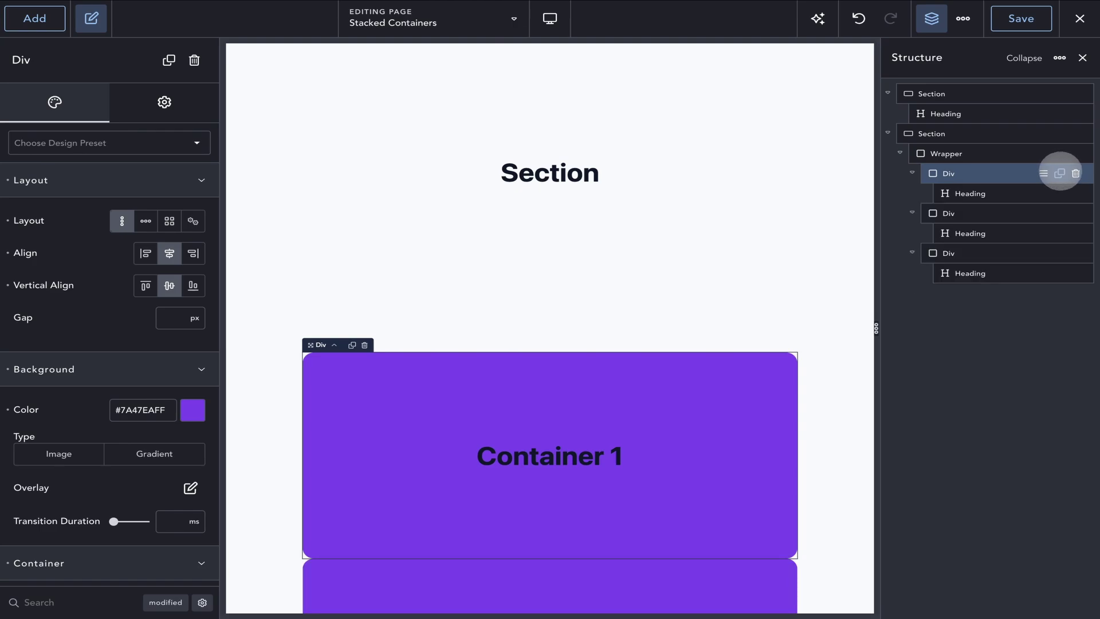
left_click(968, 155)
left_click(144, 181)
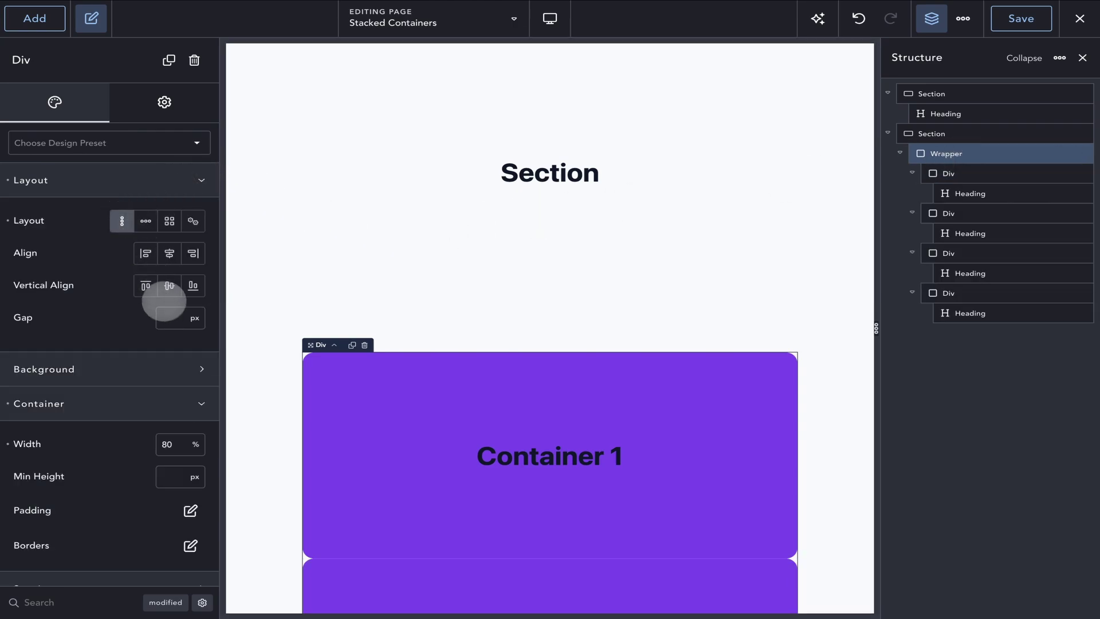
left_click(166, 318)
type("4rem")
Rename the second heading 'Container 2' and make its container blue
scroll(692, 346, "down", 5)
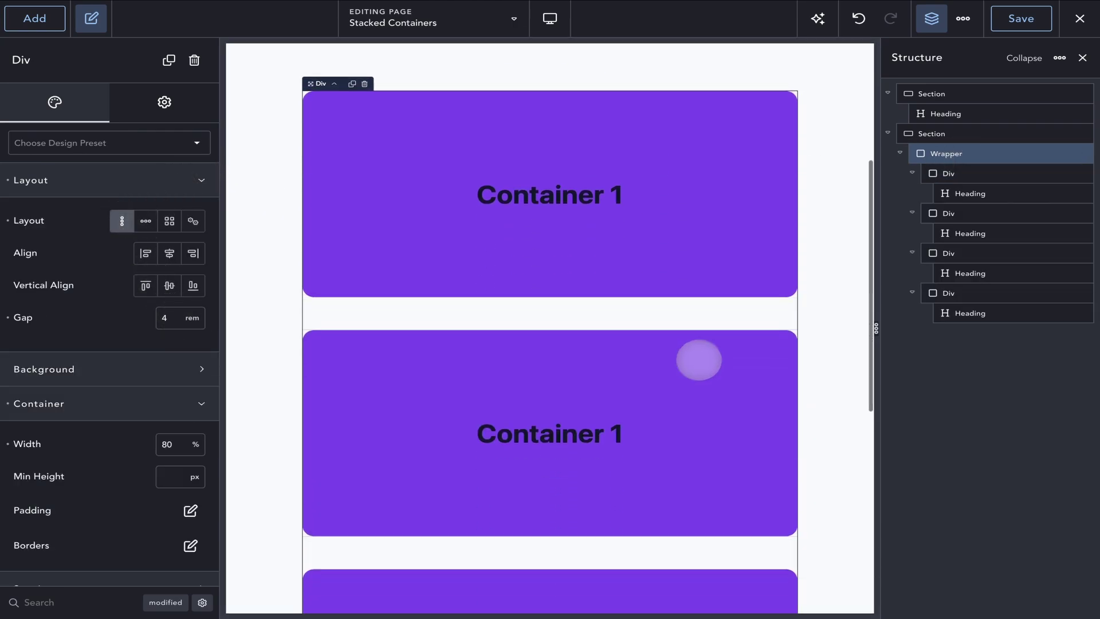
left_click(550, 433)
left_click(150, 162)
key("Escape")
left_click(172, 214)
left_click(192, 253)
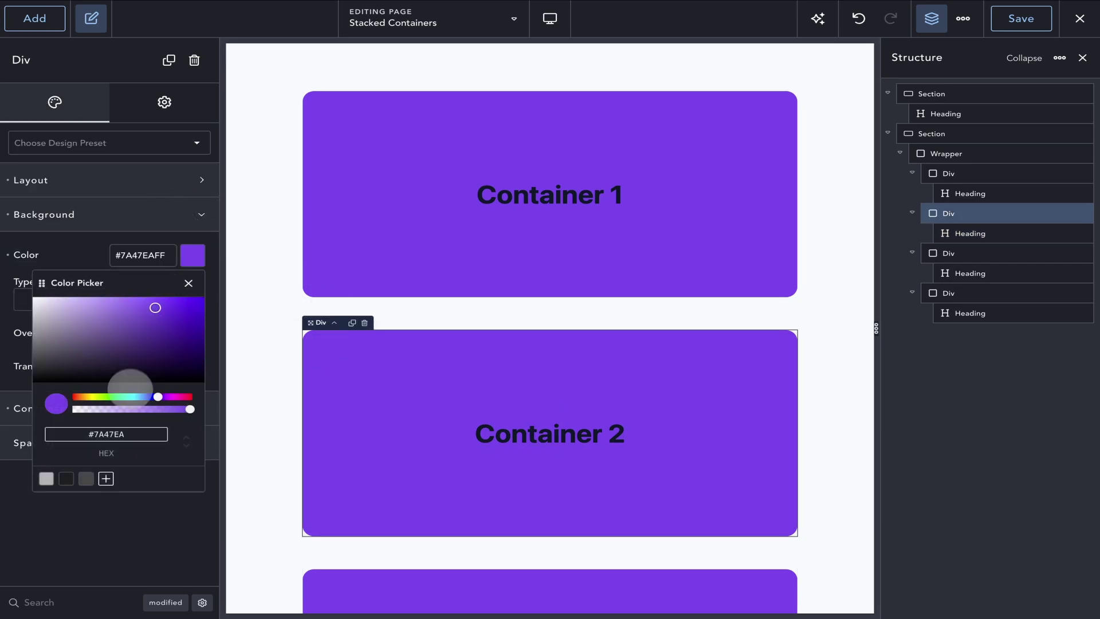
left_click(126, 393)
Give the third container a cyan background and retitle its heading 'Container 3'
scroll(511, 426, "down", 3)
left_click(515, 488)
left_click(172, 214)
left_click(189, 253)
left_click(54, 401)
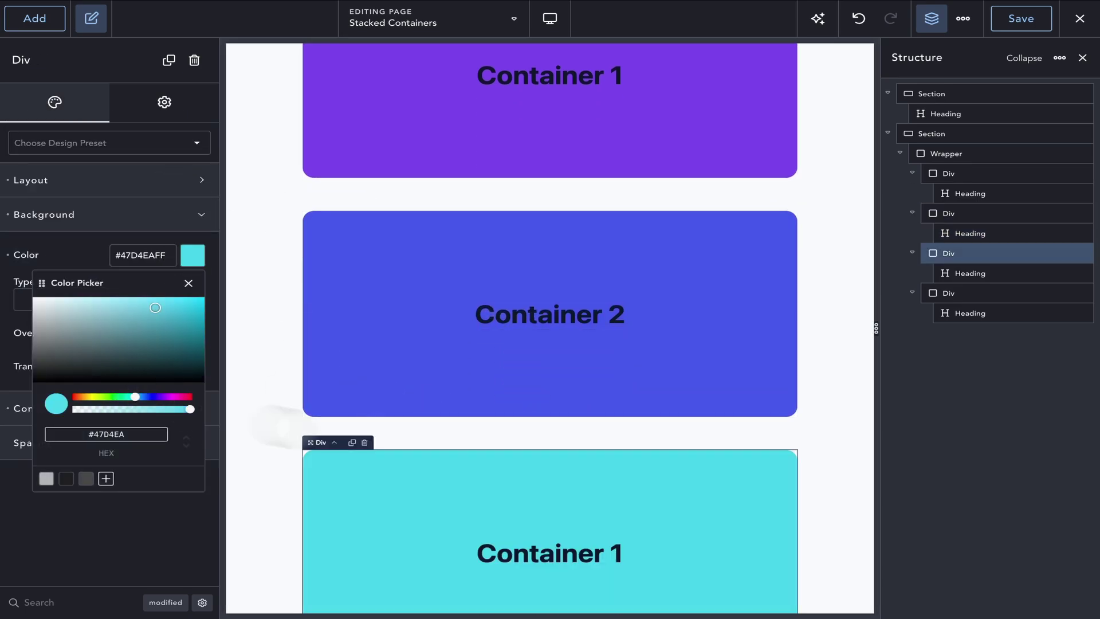
scroll(573, 344, "down", 4)
left_click(605, 326)
Give the fourth container a mint green background and retitle its heading 'Container 4'
left_click(550, 476)
left_click(171, 214)
left_click(192, 255)
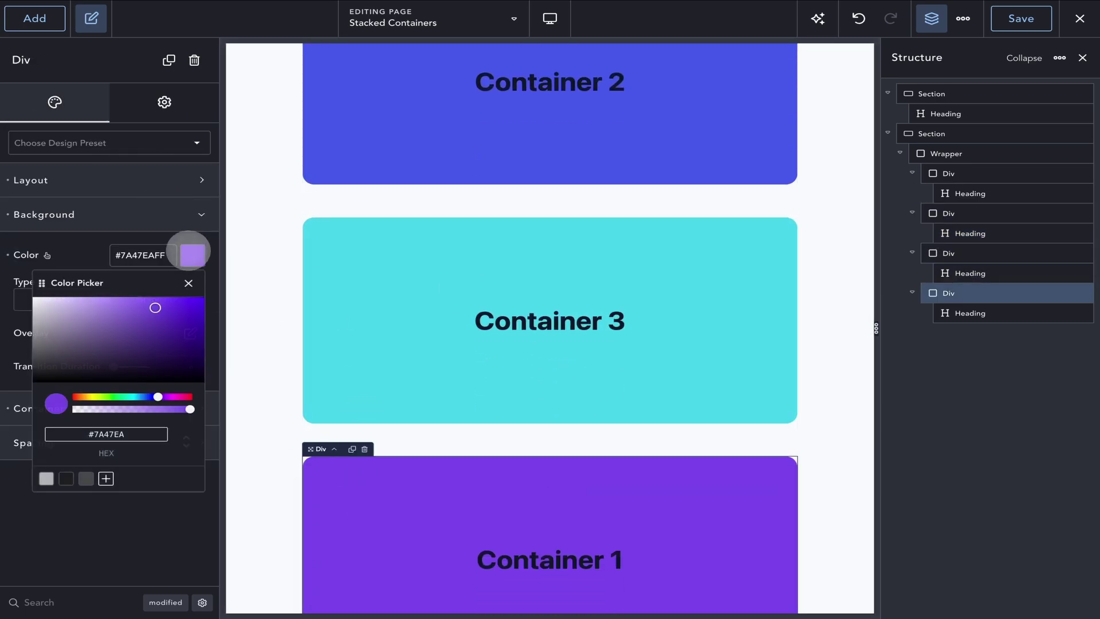
left_click(131, 396)
scroll(588, 441, "down", 3)
left_click(588, 447)
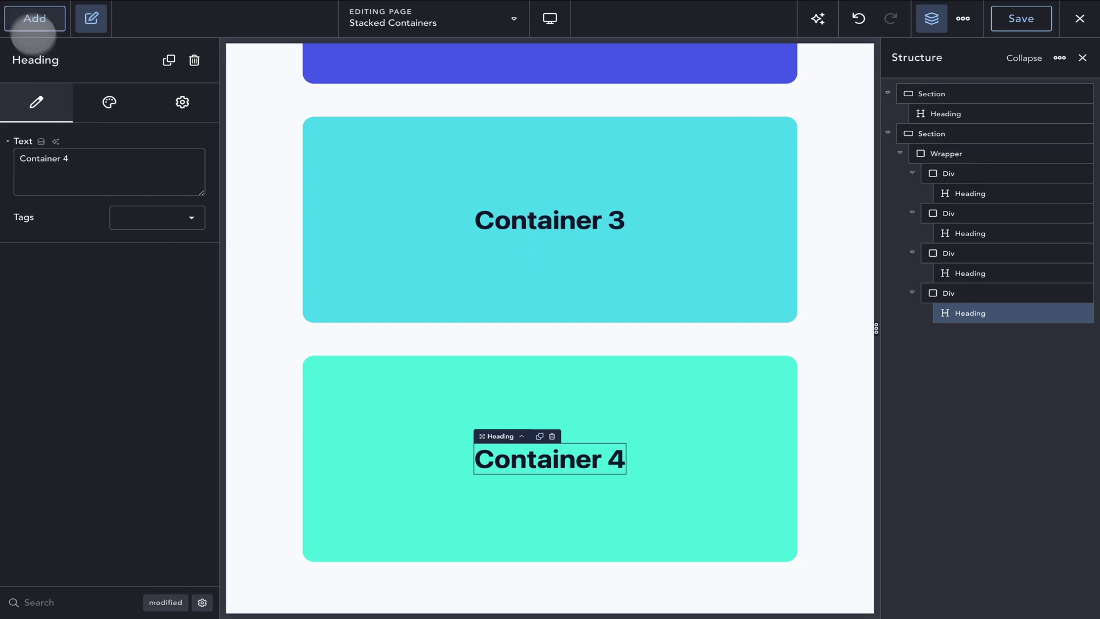
Duplicate the top 500 px section and drag the copy below the Wrapper's section
left_click(33, 26)
type("sec")
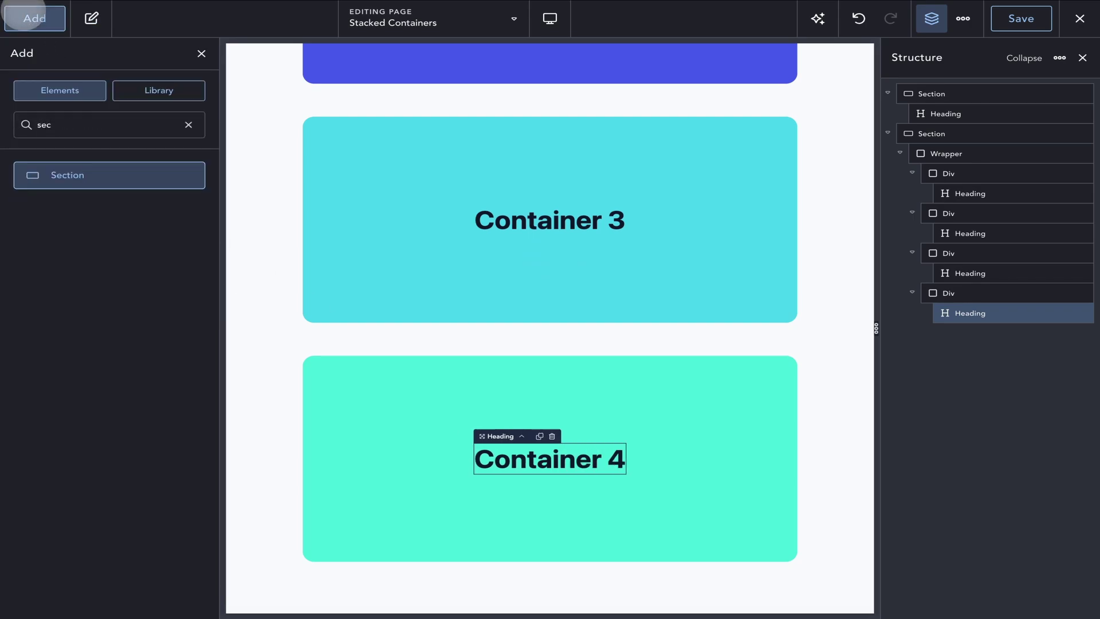
left_click(1060, 93)
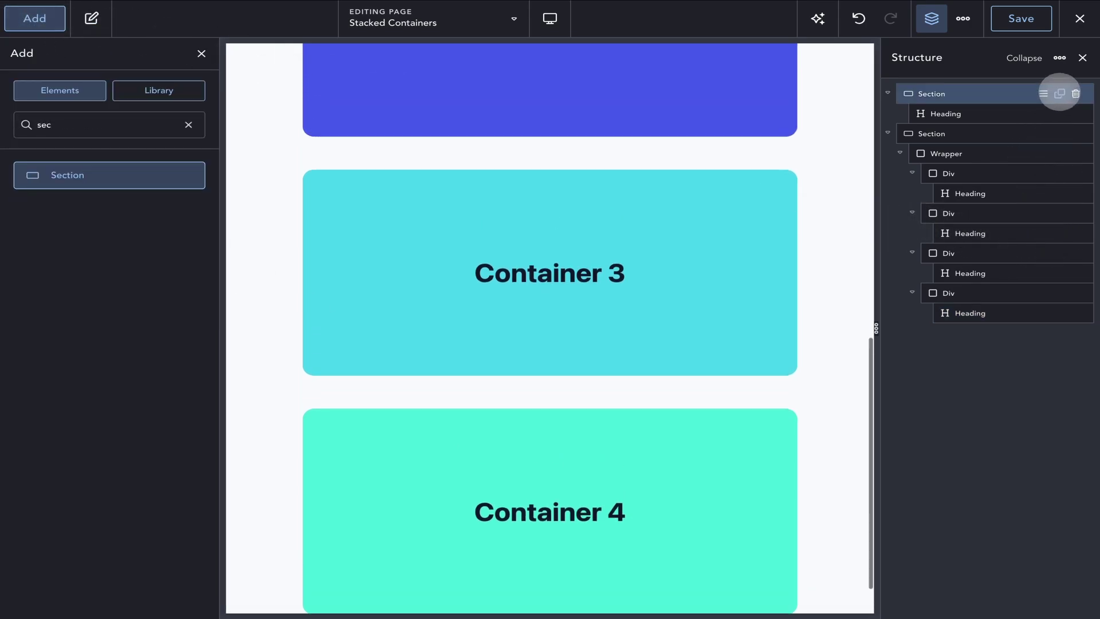
left_click_drag(973, 101, 967, 429)
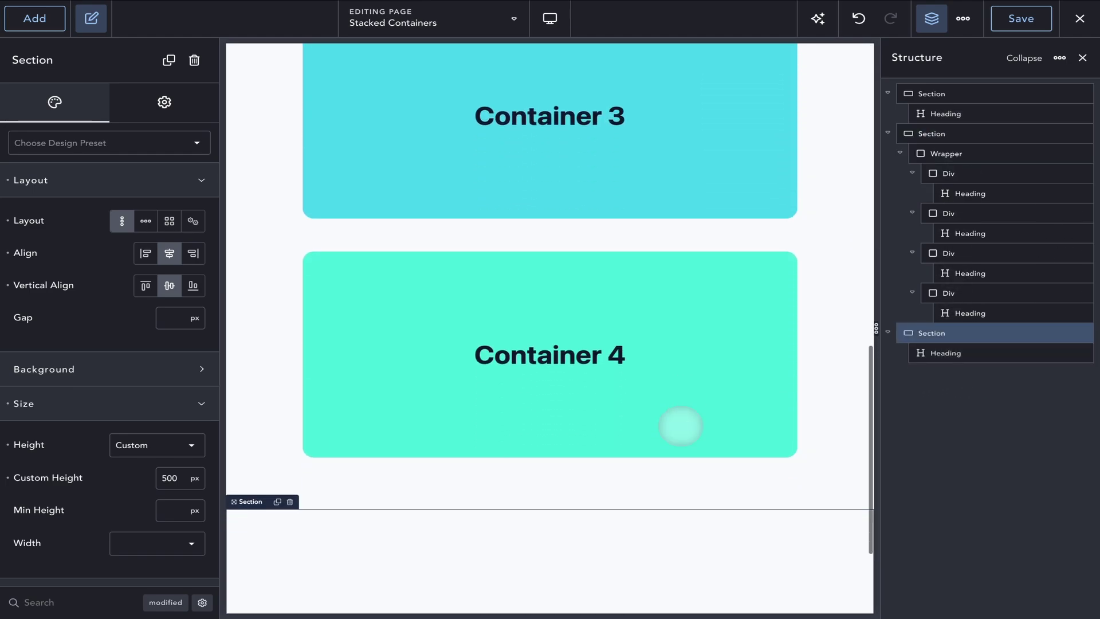
Create and assign the class .container-wrapper in the Wrapper's Advanced Classes setting
scroll(681, 426, "up", 15)
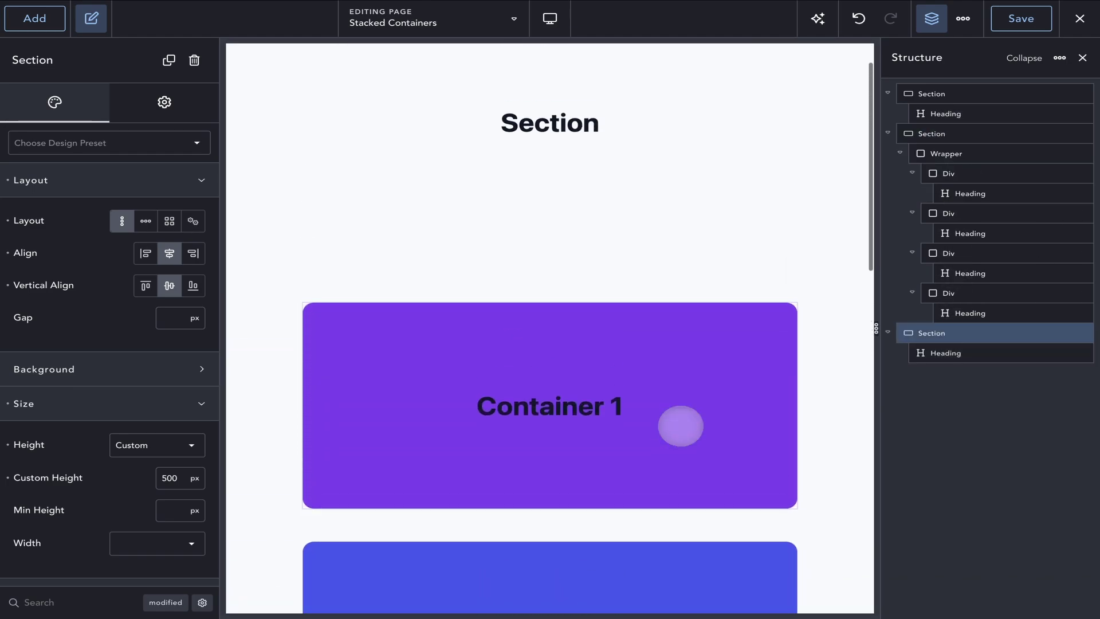
left_click(963, 174)
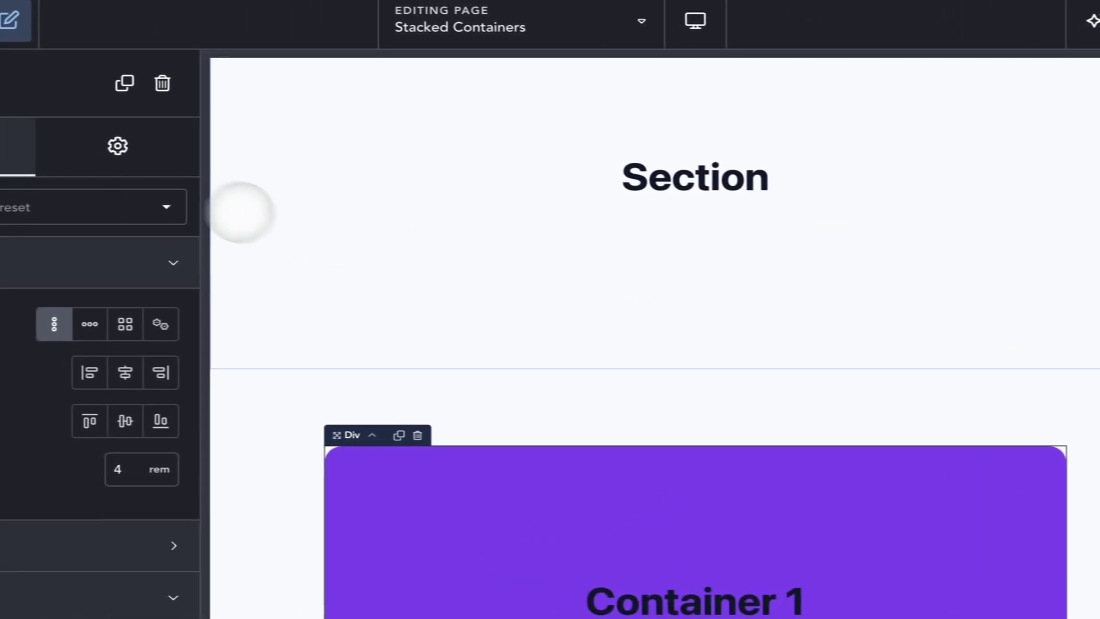
left_click(123, 148)
left_click(110, 195)
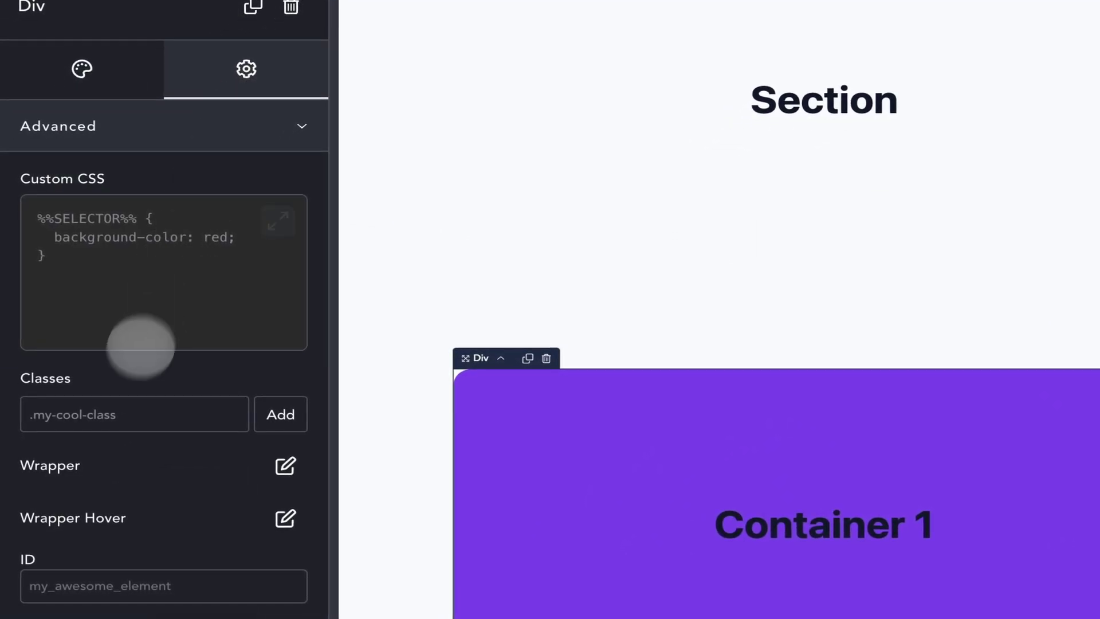
left_click(6, 490)
type(".co")
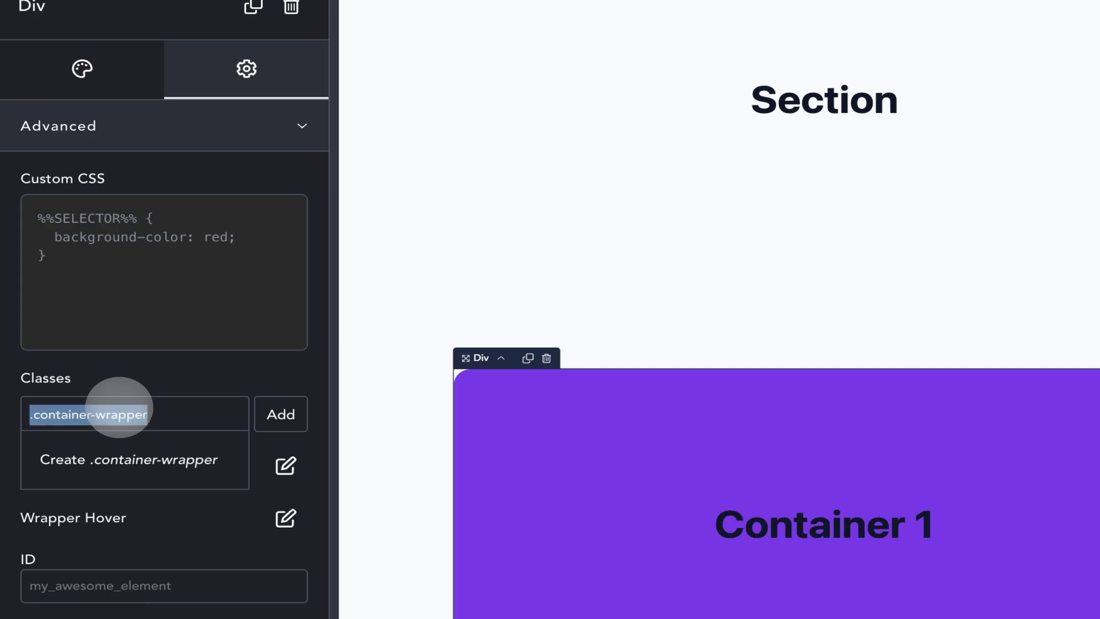
type("ntainer-wrapper")
left_click(127, 459)
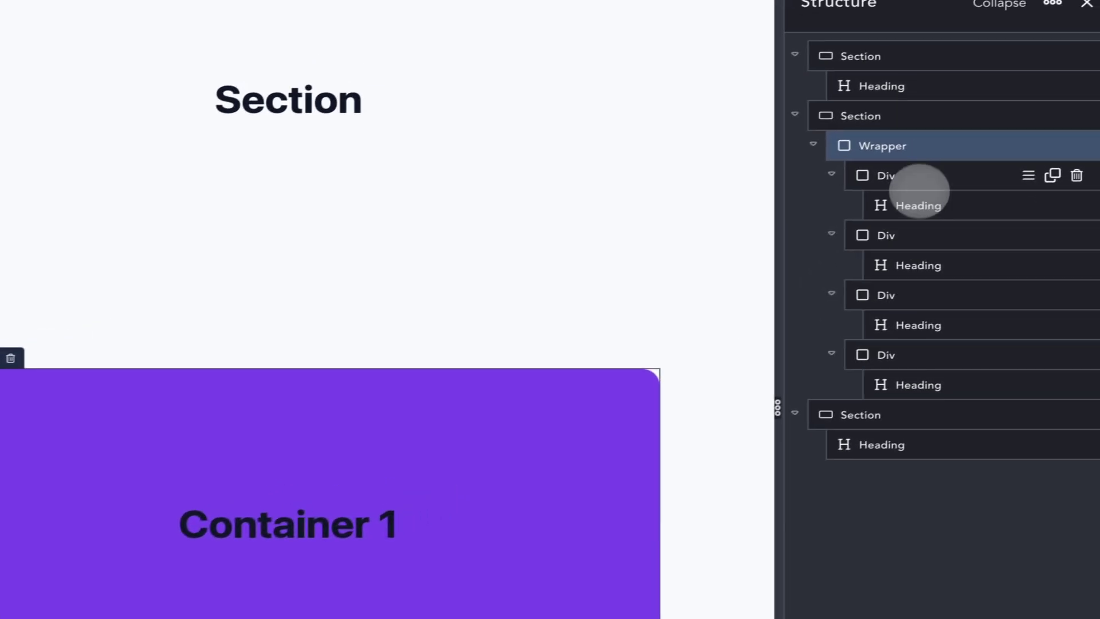
Make Container 1's Div sticky at the top, relative to custom selector .container-wrapper
left_click(917, 179)
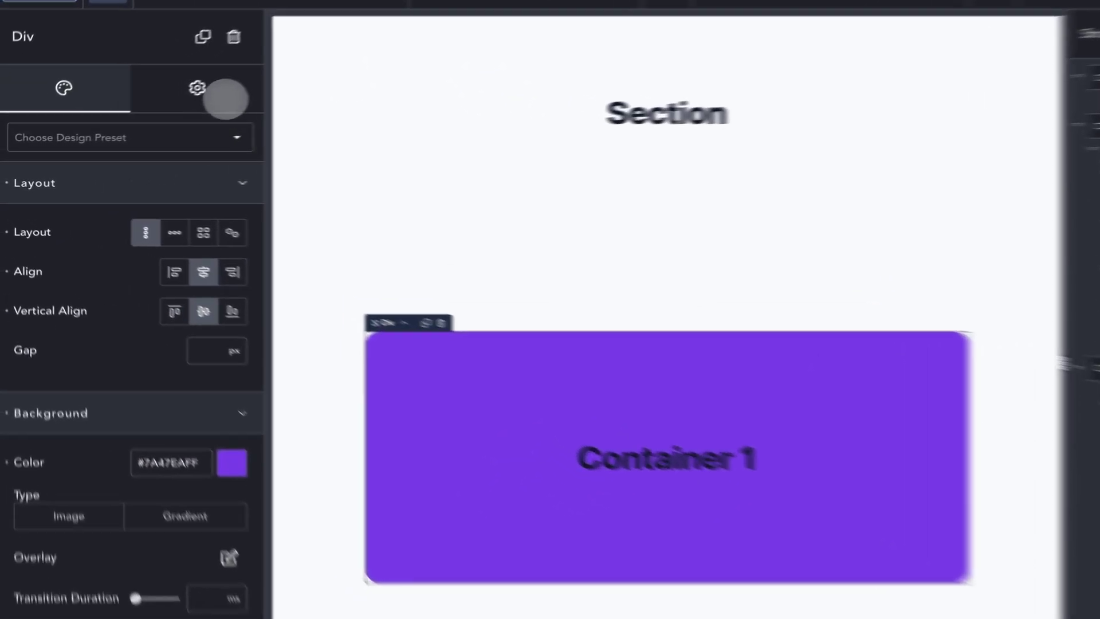
left_click(139, 98)
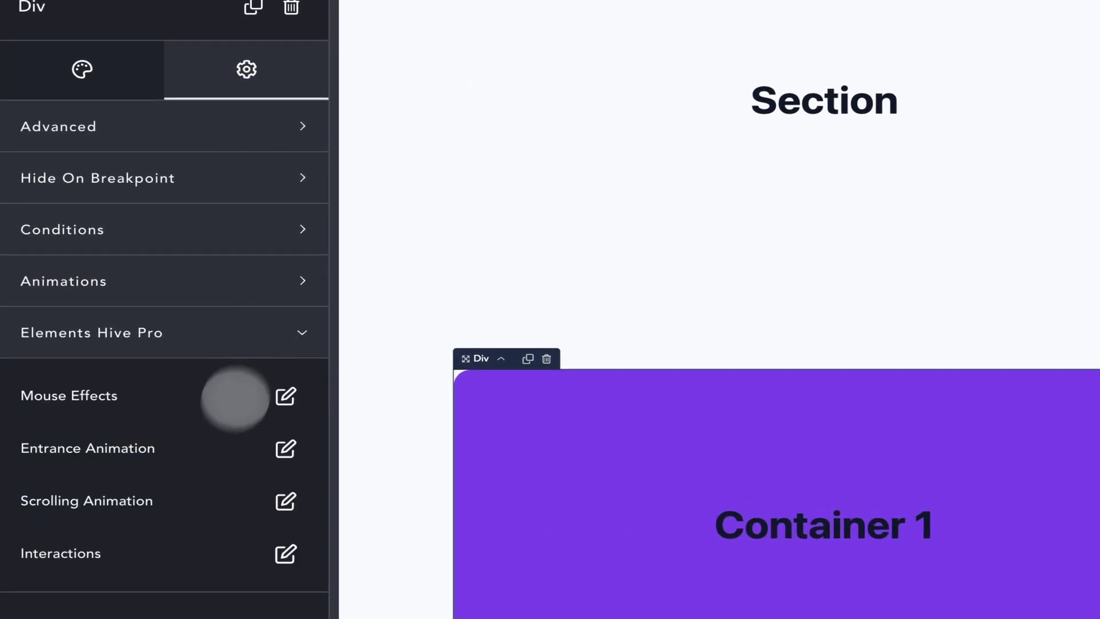
left_click(232, 298)
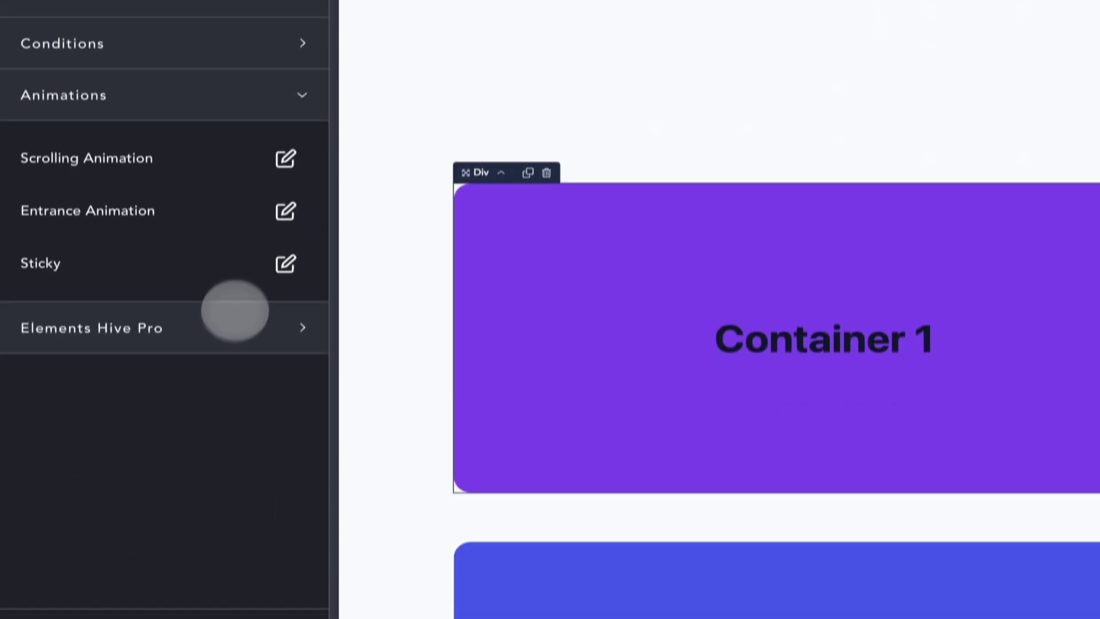
left_click(278, 456)
left_click(236, 335)
left_click(232, 342)
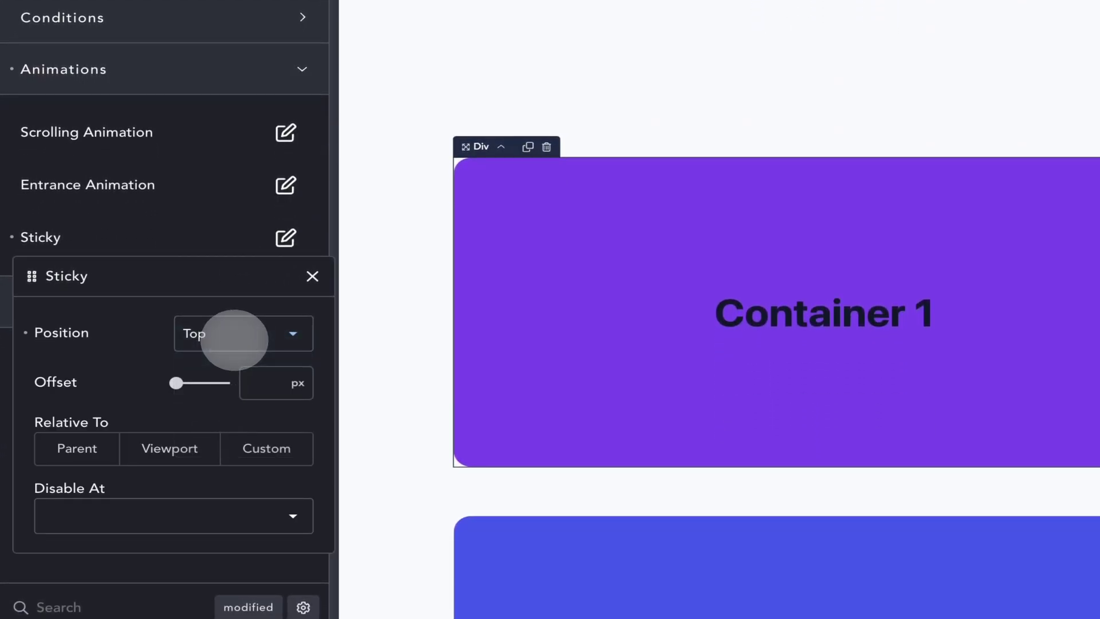
left_click(206, 497)
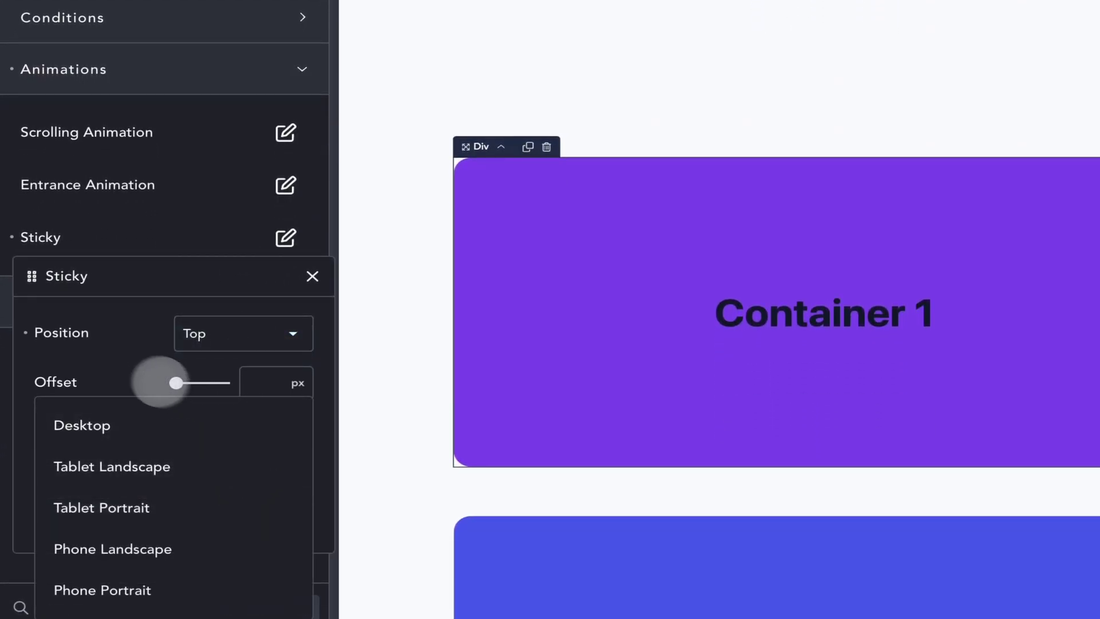
left_click(172, 380)
left_click(240, 446)
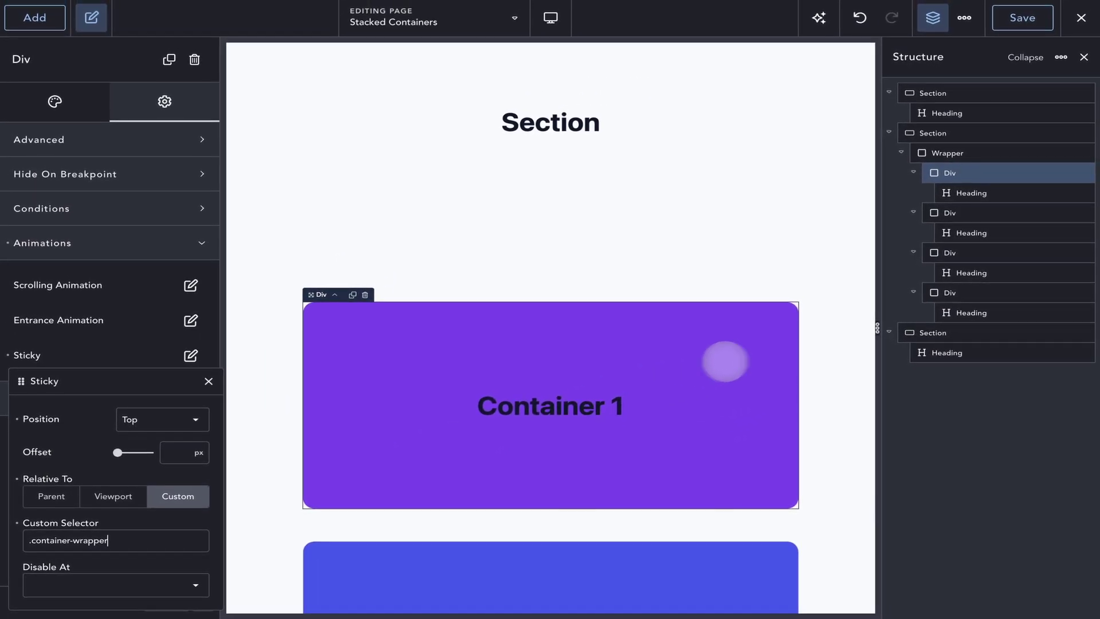
Turn on a scrolling Scale animation for Container 1, from 1 to 0.8, triggered 80–100
left_click(153, 302)
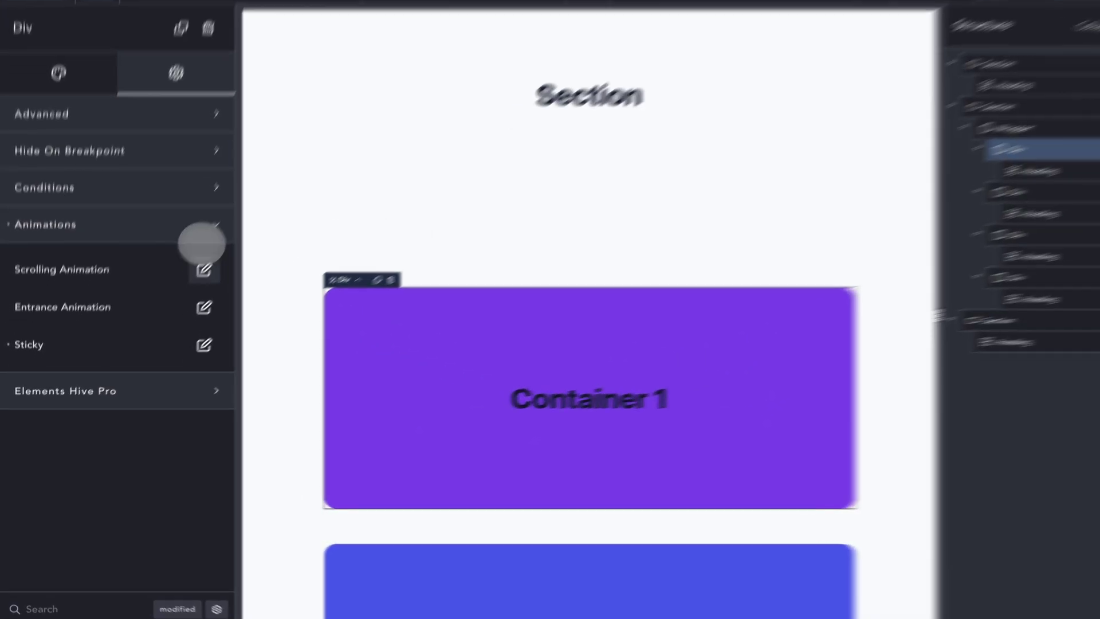
left_click(191, 285)
left_click(269, 269)
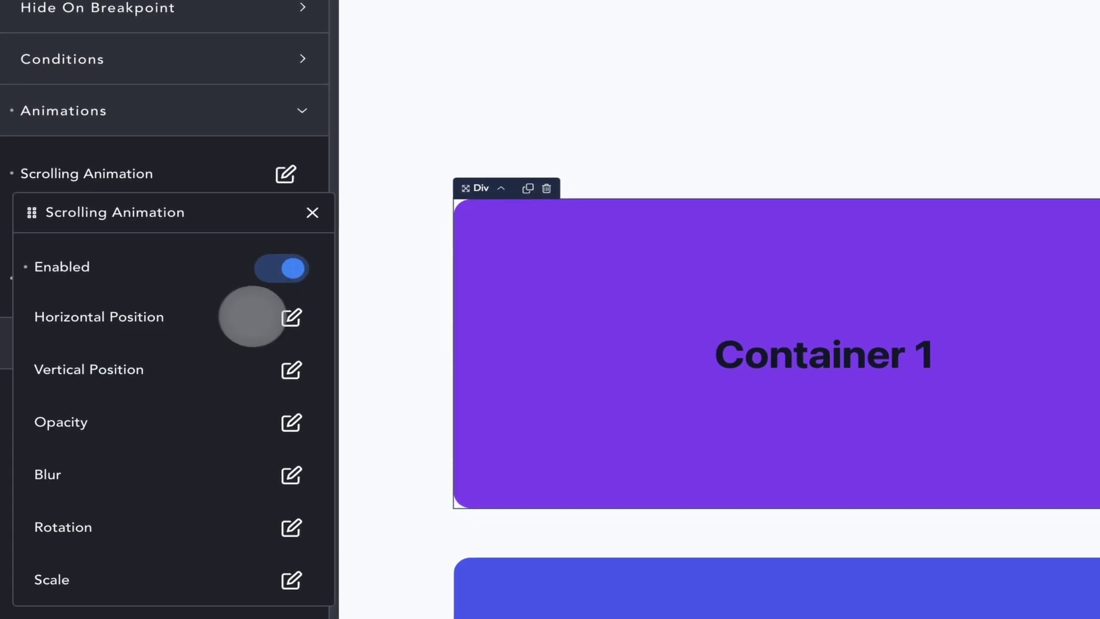
left_click(290, 579)
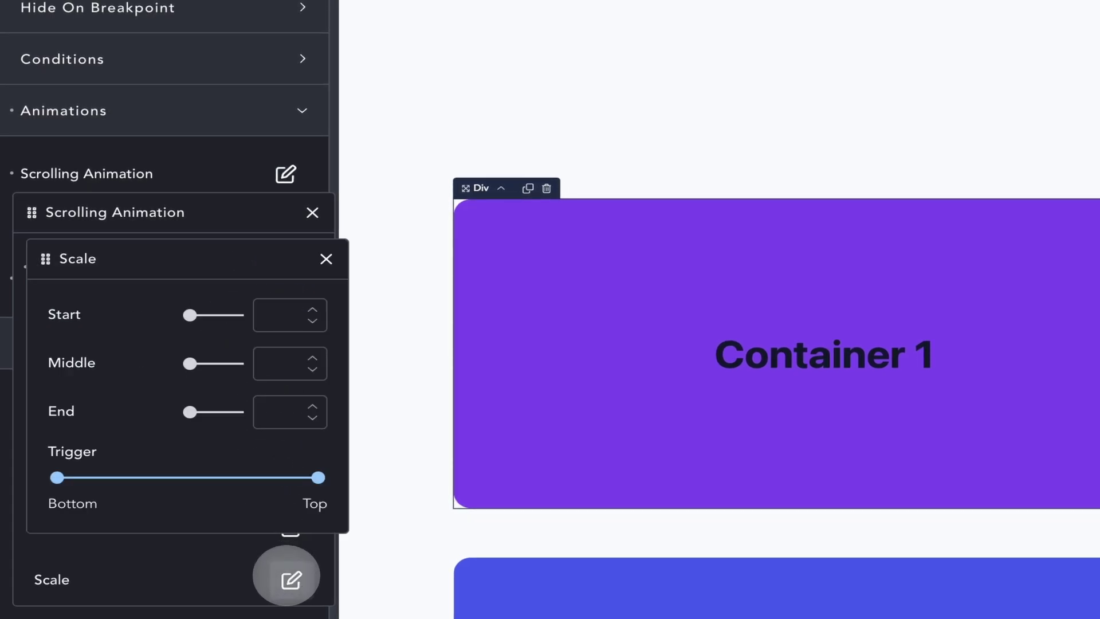
left_click(287, 326)
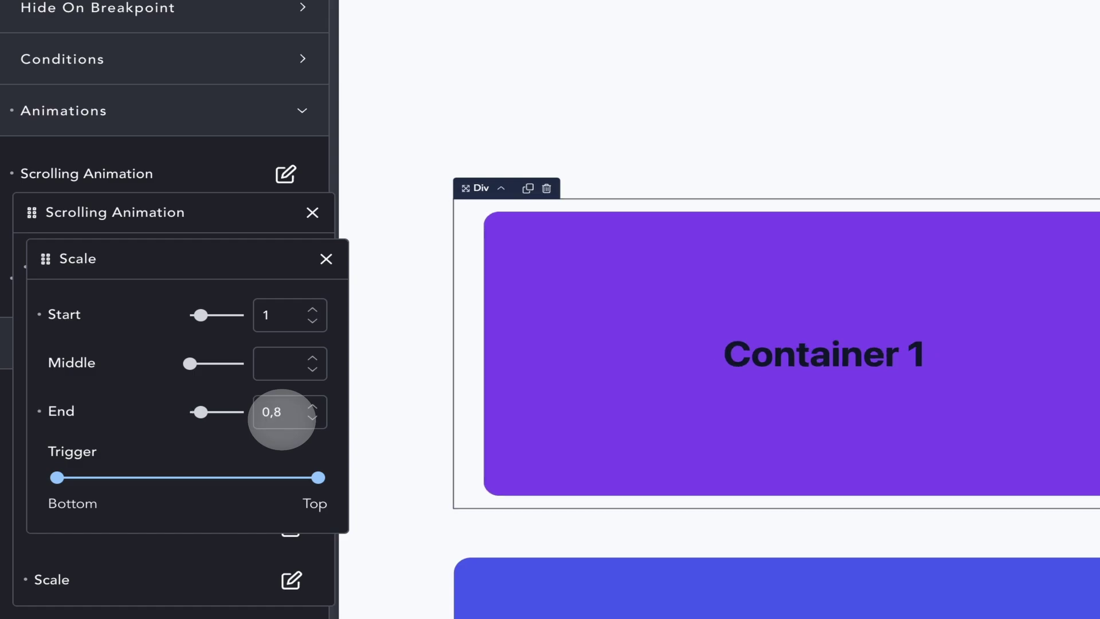
left_click_drag(57, 477, 255, 476)
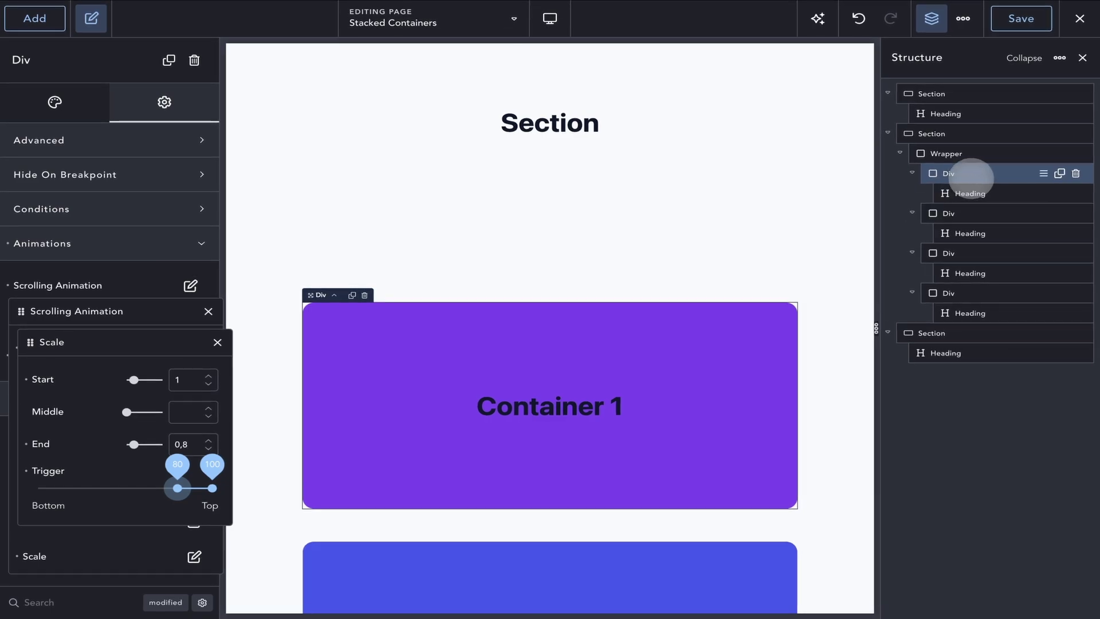
Copy Container 1's Div settings and paste them onto Container 2's Div
right_click(971, 177)
left_click(995, 196)
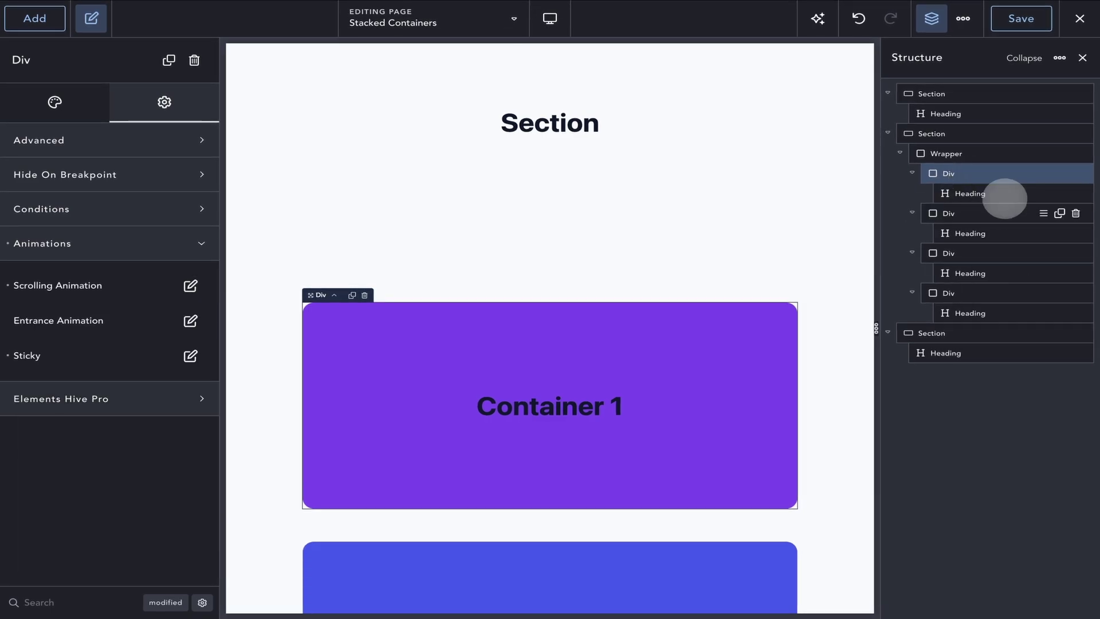
left_click(954, 213)
right_click(973, 216)
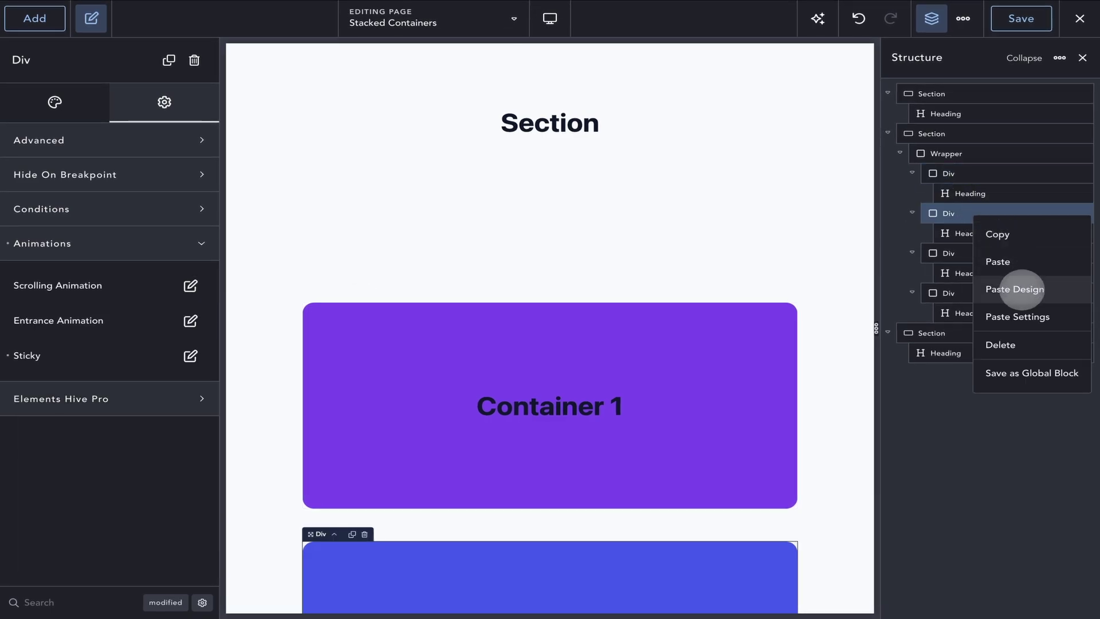
left_click(1023, 316)
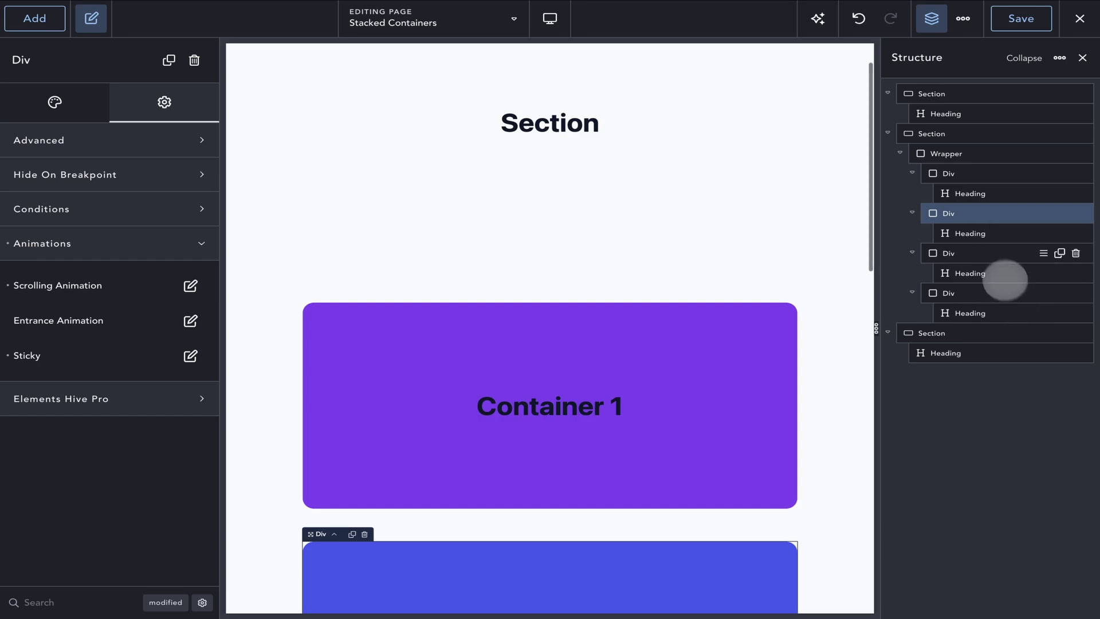
Paste the copied settings onto Container 3's Div and check its animation settings
left_click(1000, 252)
right_click(1000, 252)
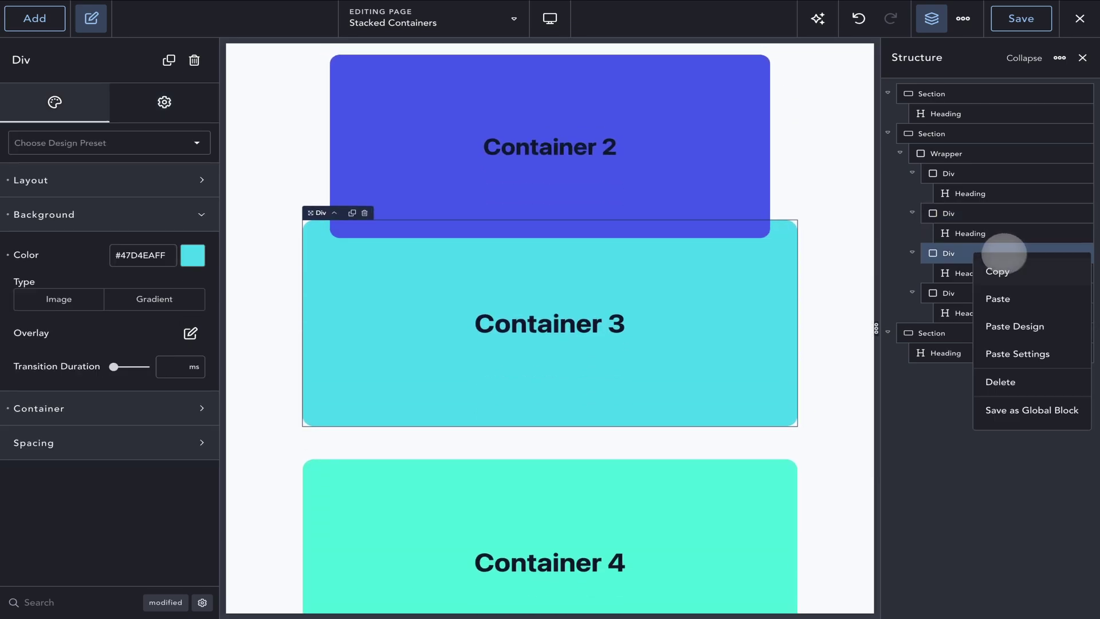
left_click(1017, 352)
left_click(968, 293)
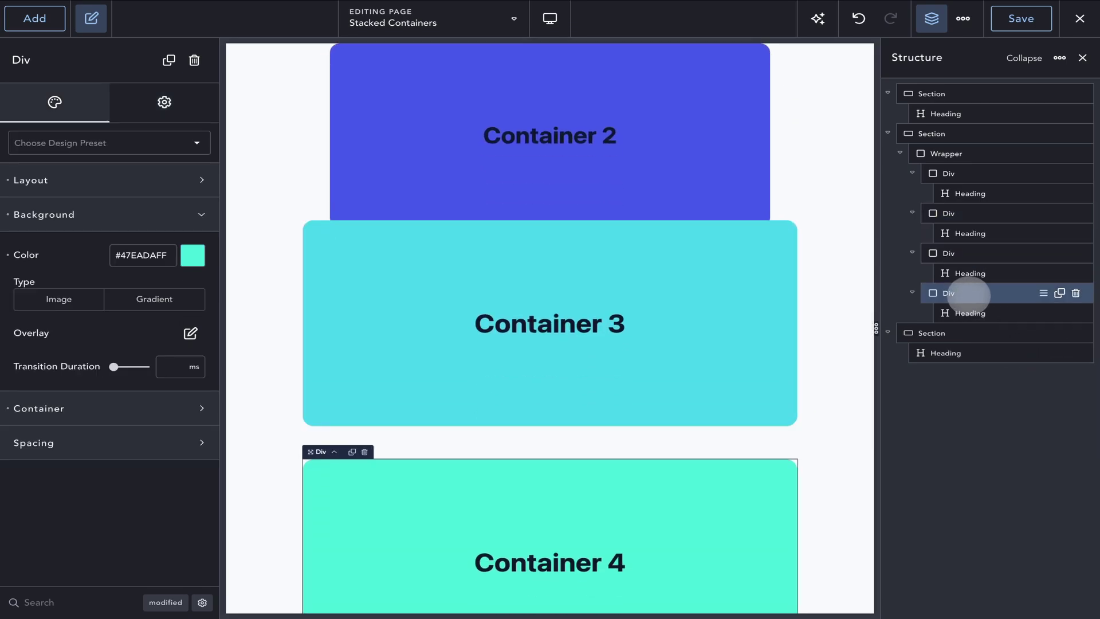
left_click(982, 254)
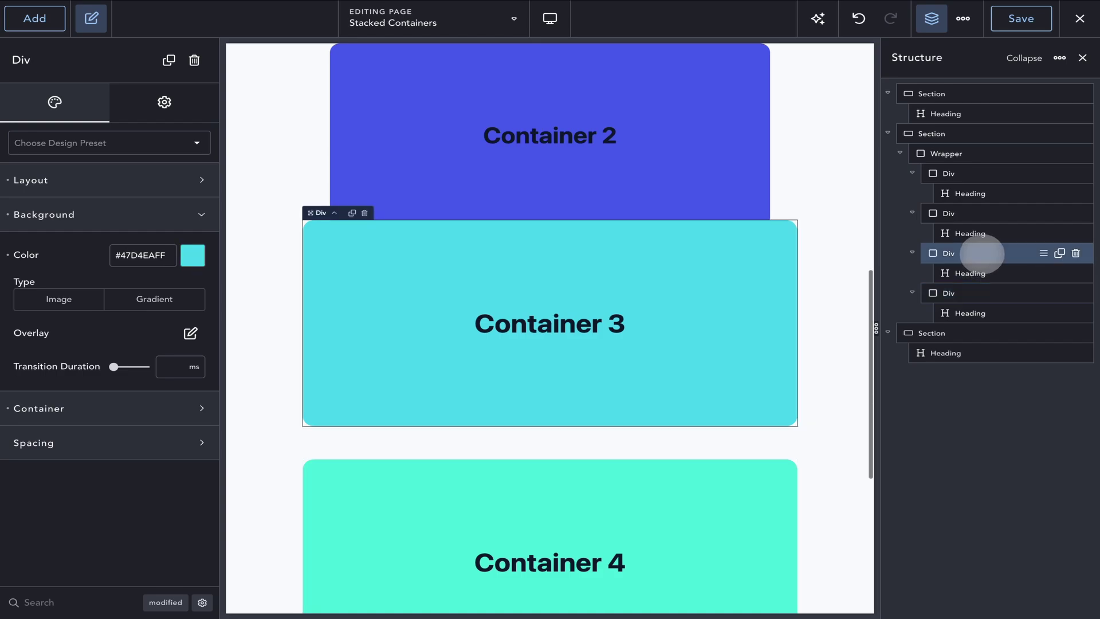
left_click(165, 103)
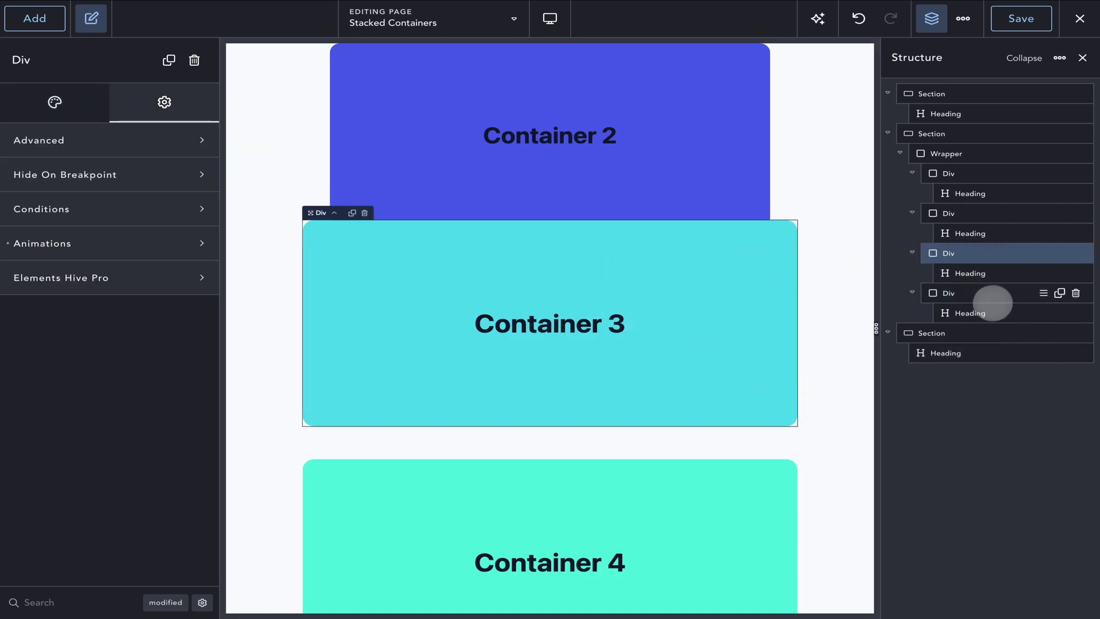
Give Container 4 a scrolling Scale animation from 1 to 0,8, triggered from 80 to 100
left_click(986, 294)
scroll(664, 302, "down", 5)
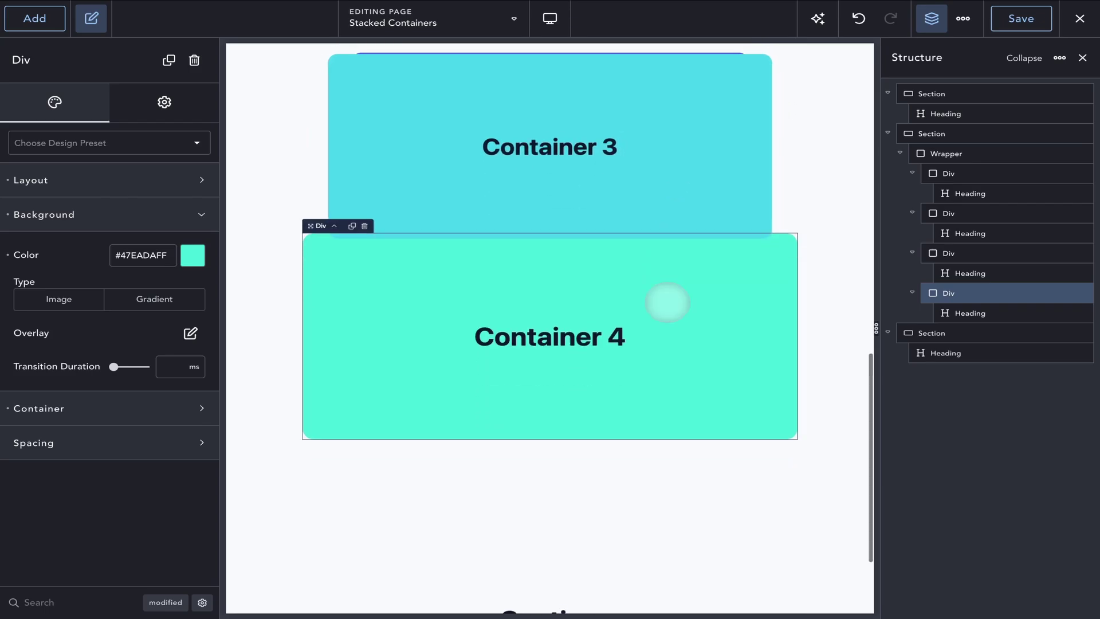
scroll(667, 302, "down", 3)
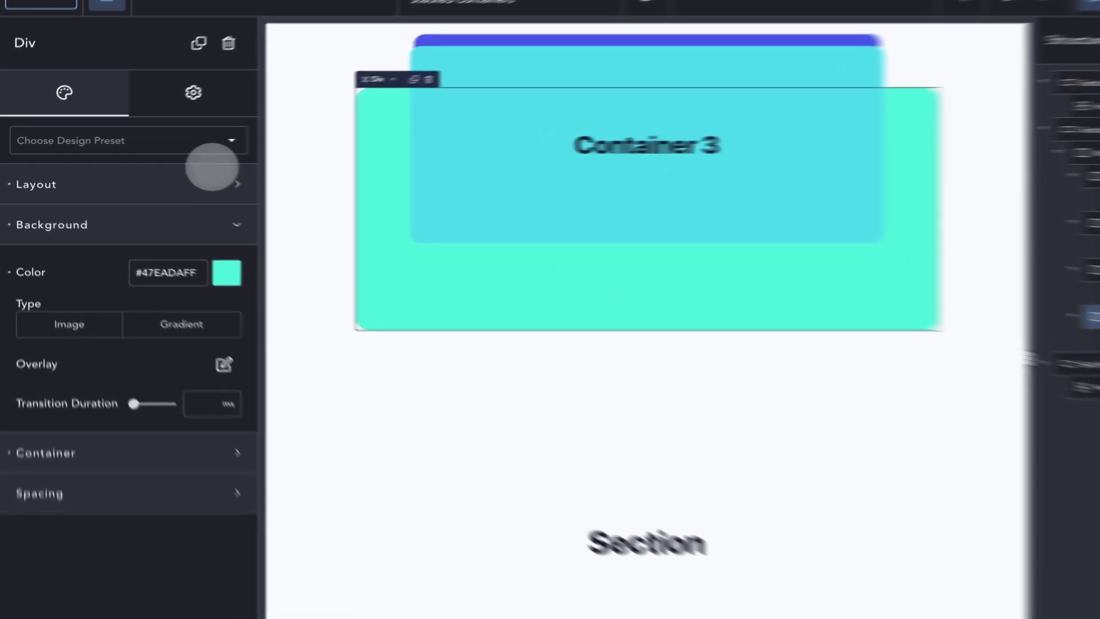
left_click(163, 102)
left_click(167, 243)
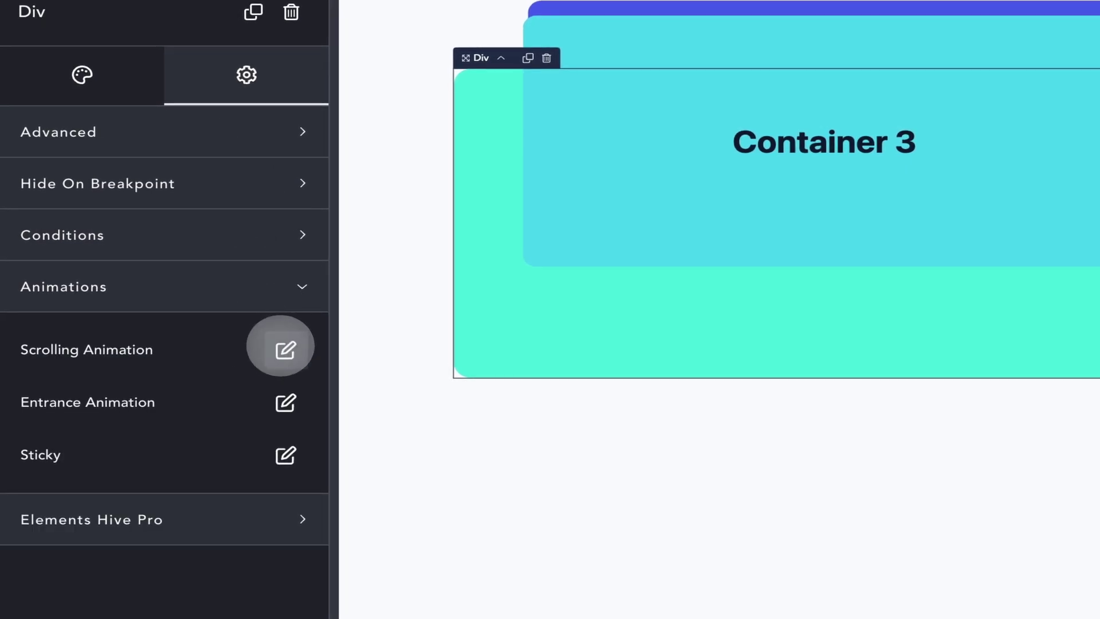
left_click(285, 348)
left_click(275, 443)
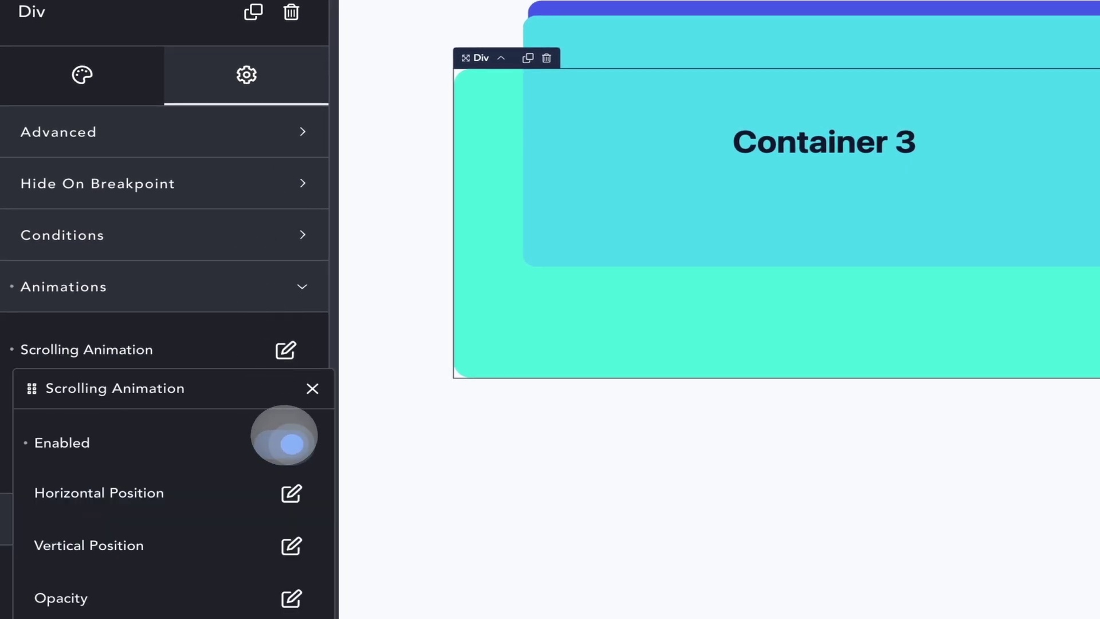
left_click(291, 578)
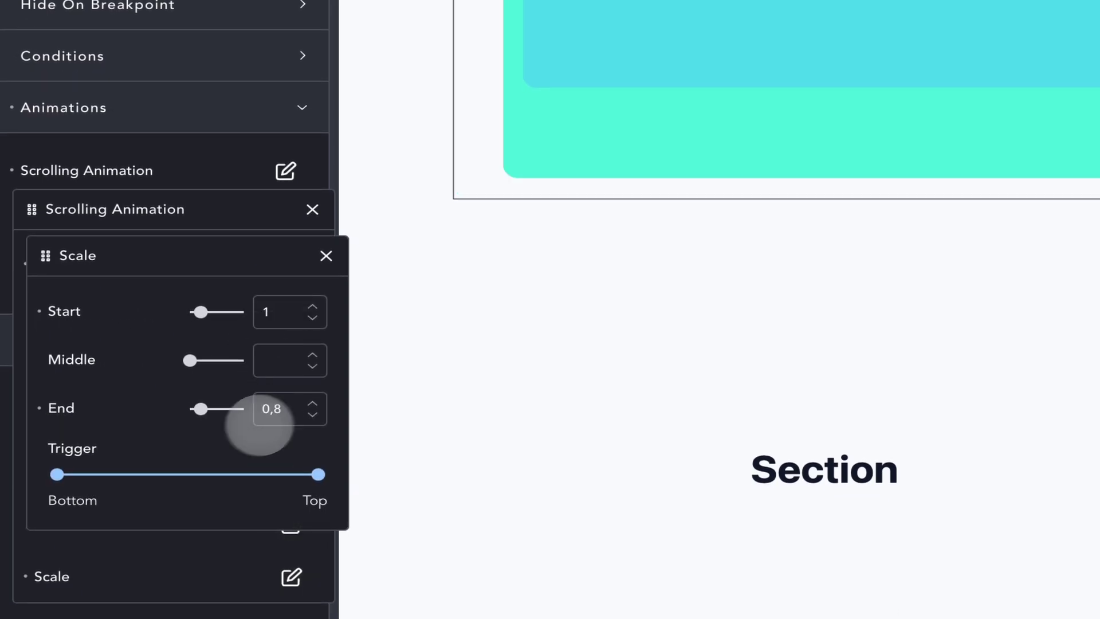
left_click_drag(57, 474, 266, 474)
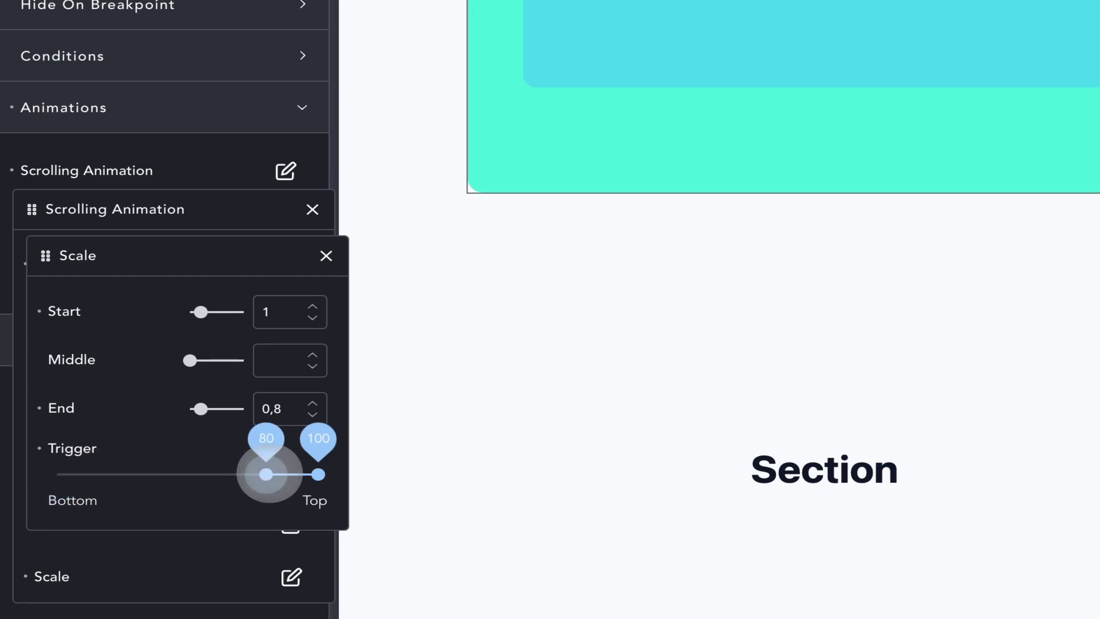
Set Container 4's Z-Index to 10 so it stacks in front of Container 3
left_click(195, 167)
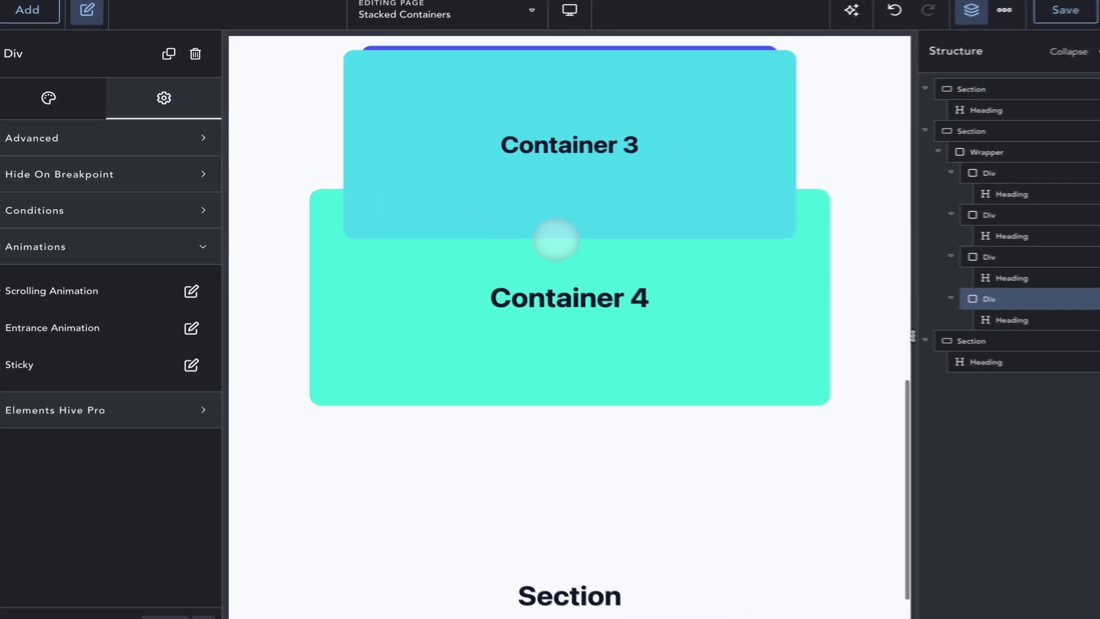
scroll(726, 241, "up", 3)
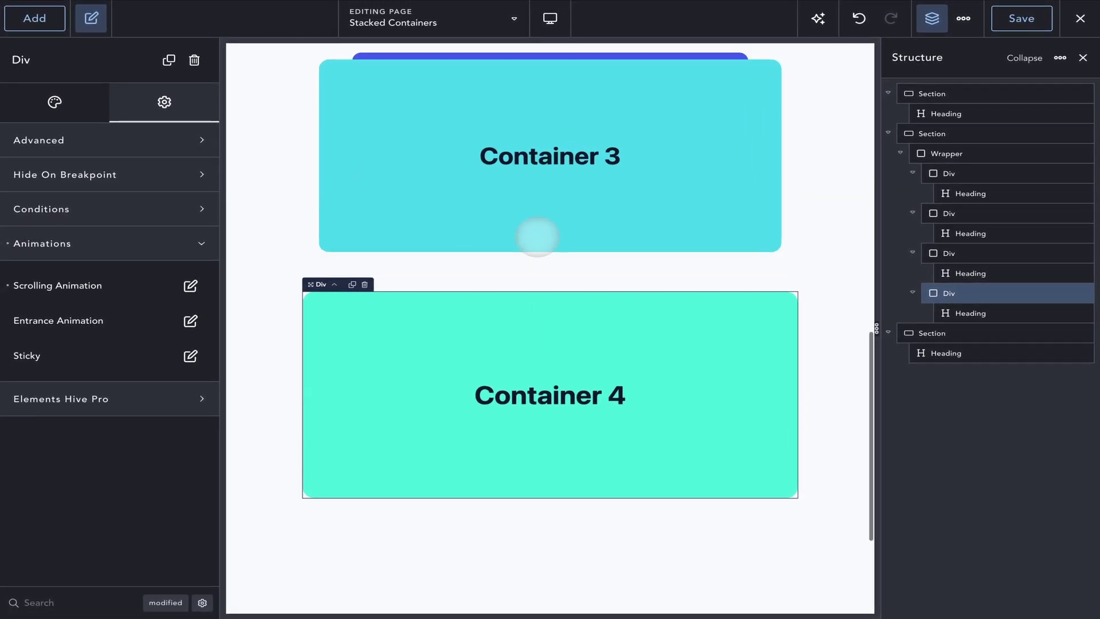
scroll(538, 237, "up", 5)
scroll(538, 236, "down", 2)
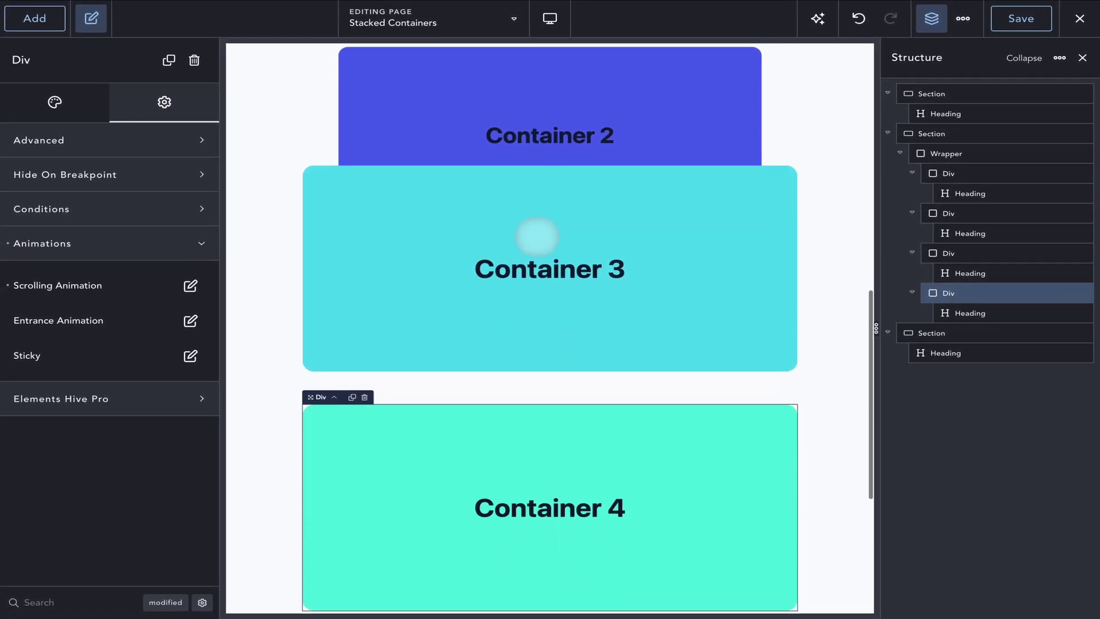
scroll(537, 236, "down", 5)
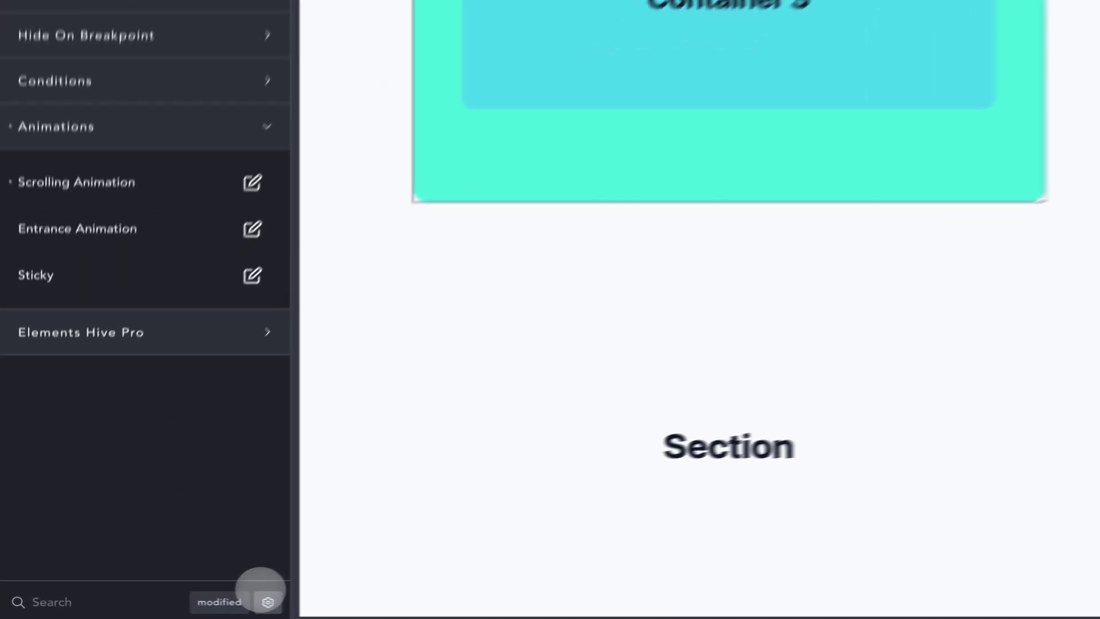
left_click(200, 602)
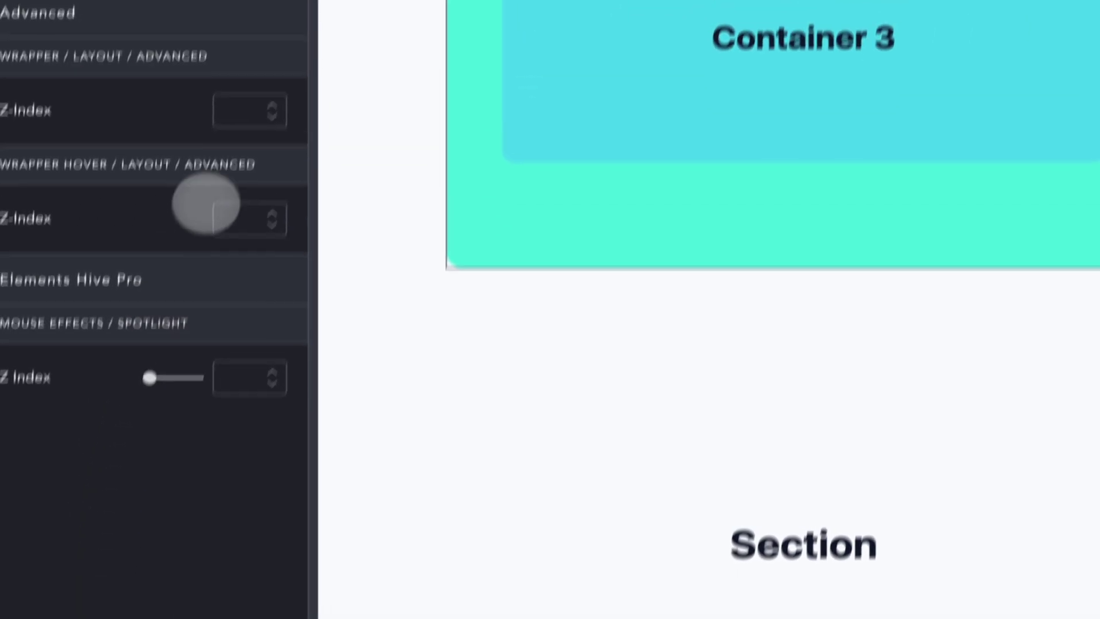
left_click(252, 5)
type("1")
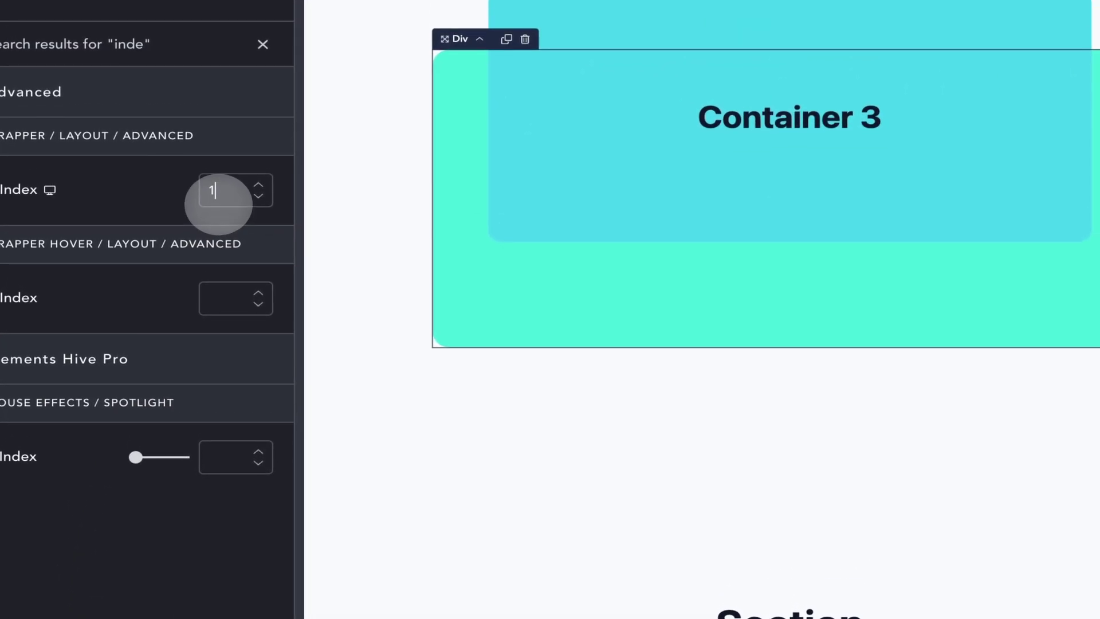
type("0")
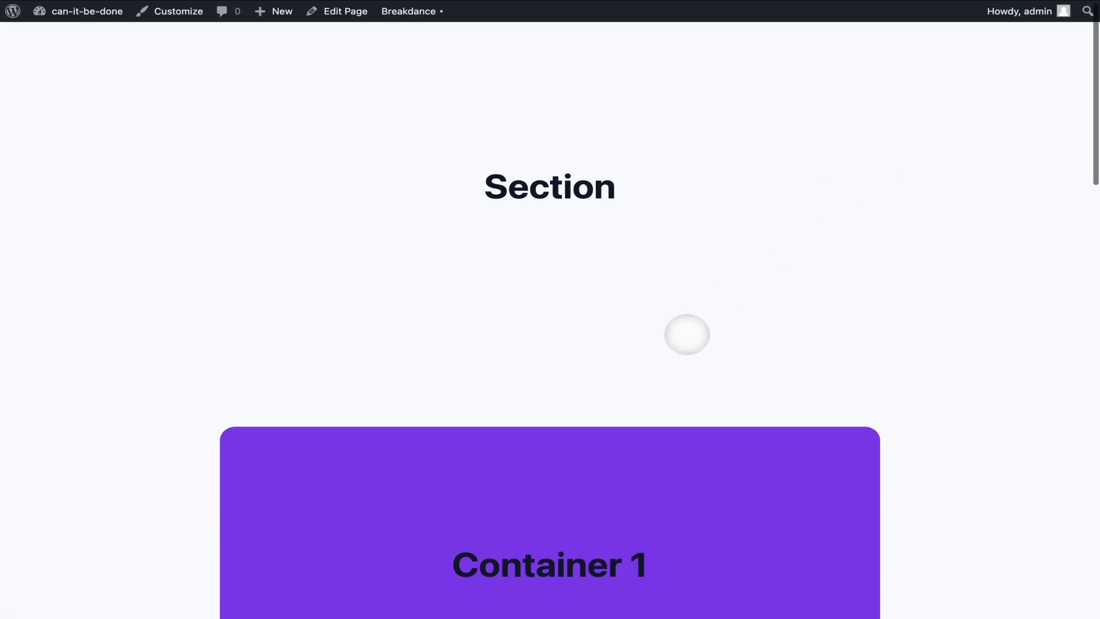
Scroll the live page down and back up to watch Containers 1–4 shrink and stack
scroll(687, 334, "down", 6)
scroll(687, 334, "down", 10)
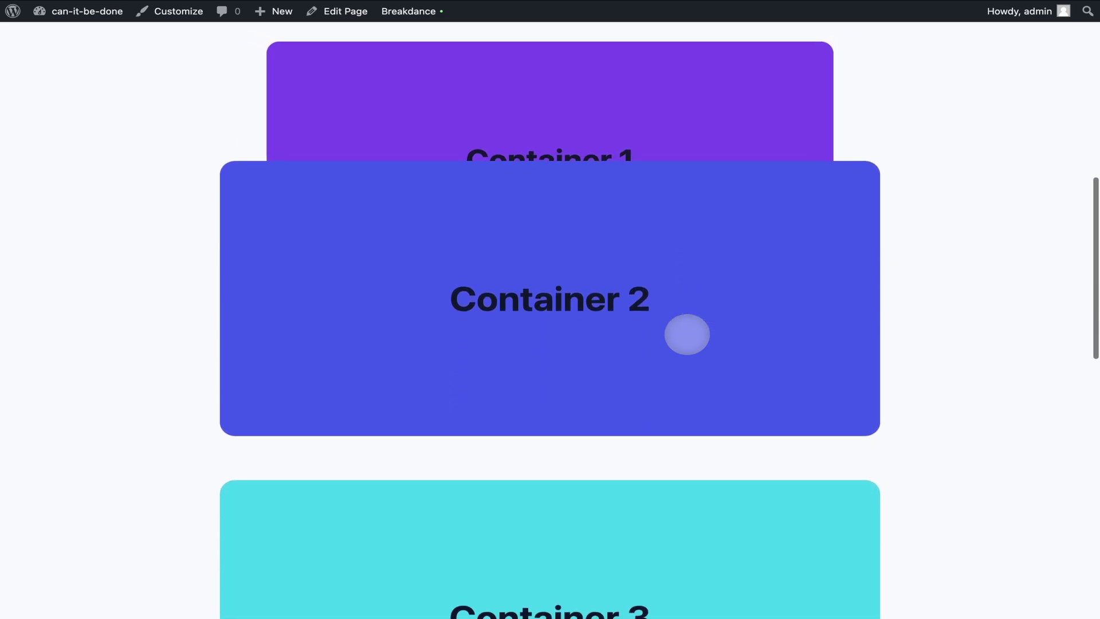
scroll(687, 334, "down", 6)
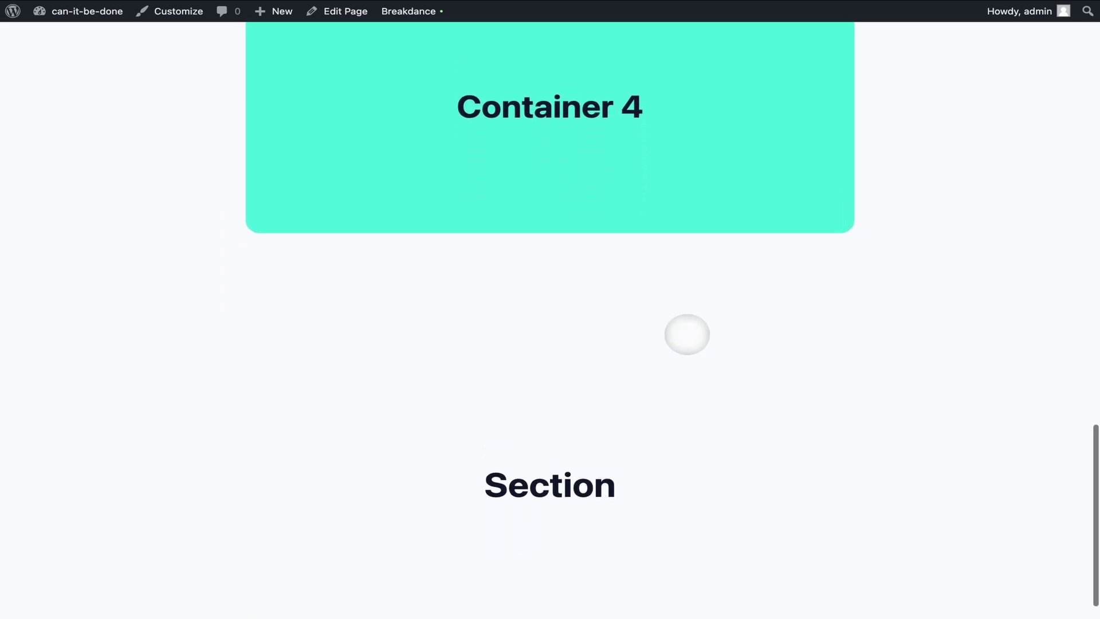
scroll(687, 335, "up", 20)
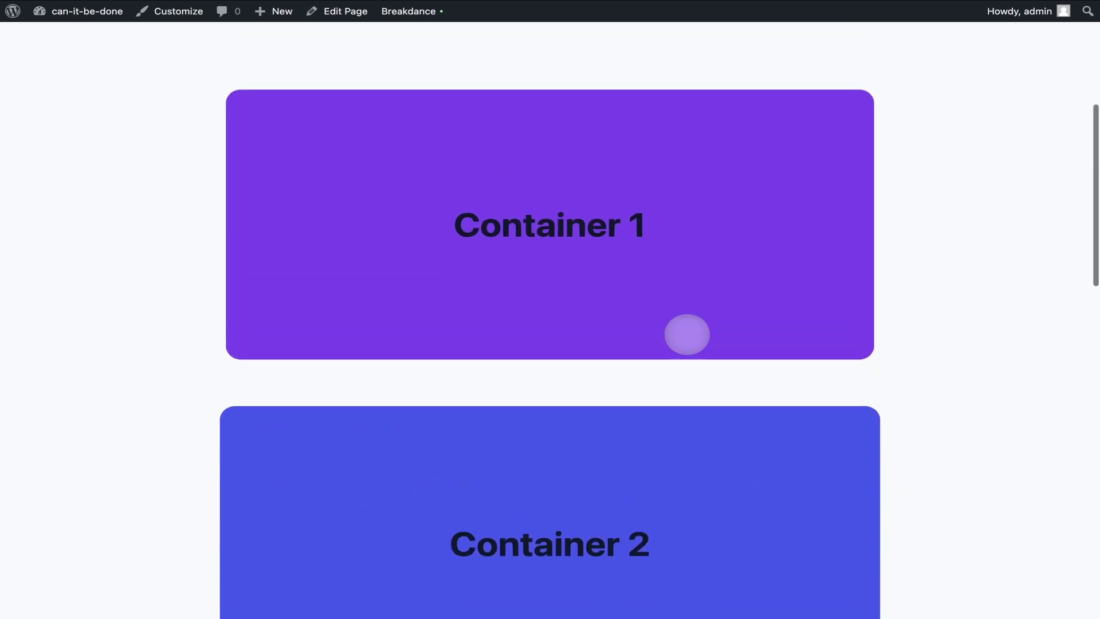
scroll(687, 334, "up", 3)
scroll(687, 334, "down", 10)
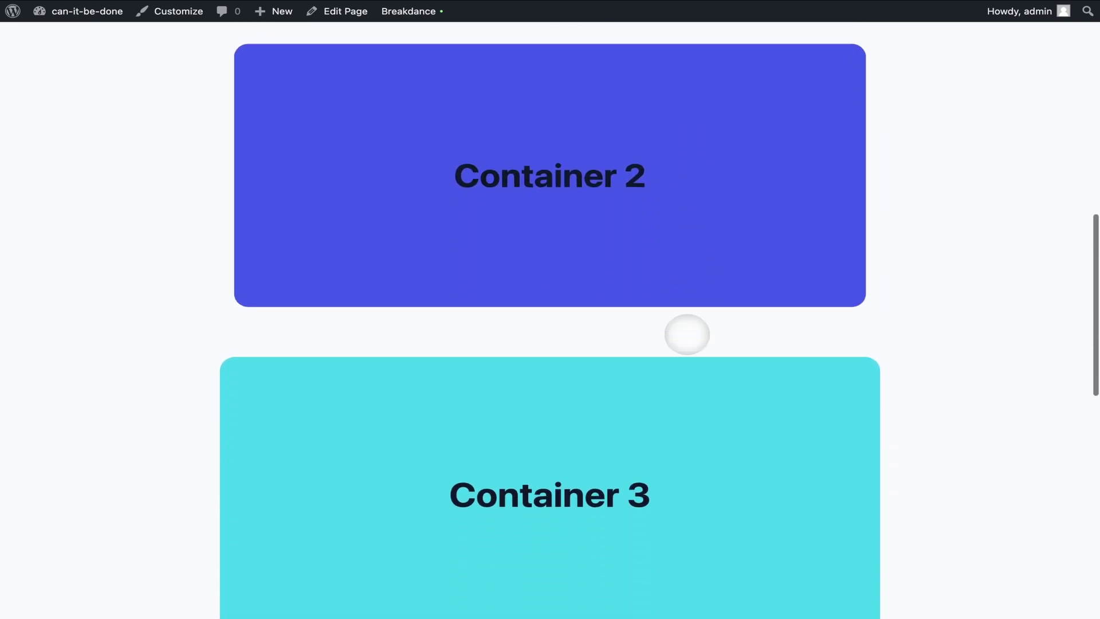
scroll(687, 334, "down", 10)
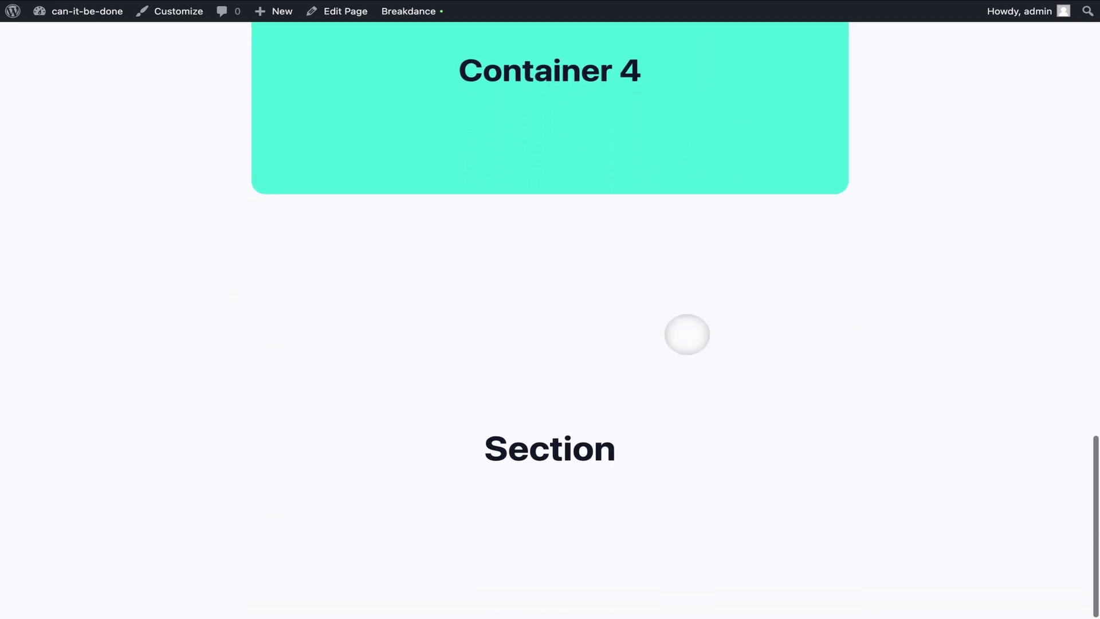
scroll(687, 334, "up", 20)
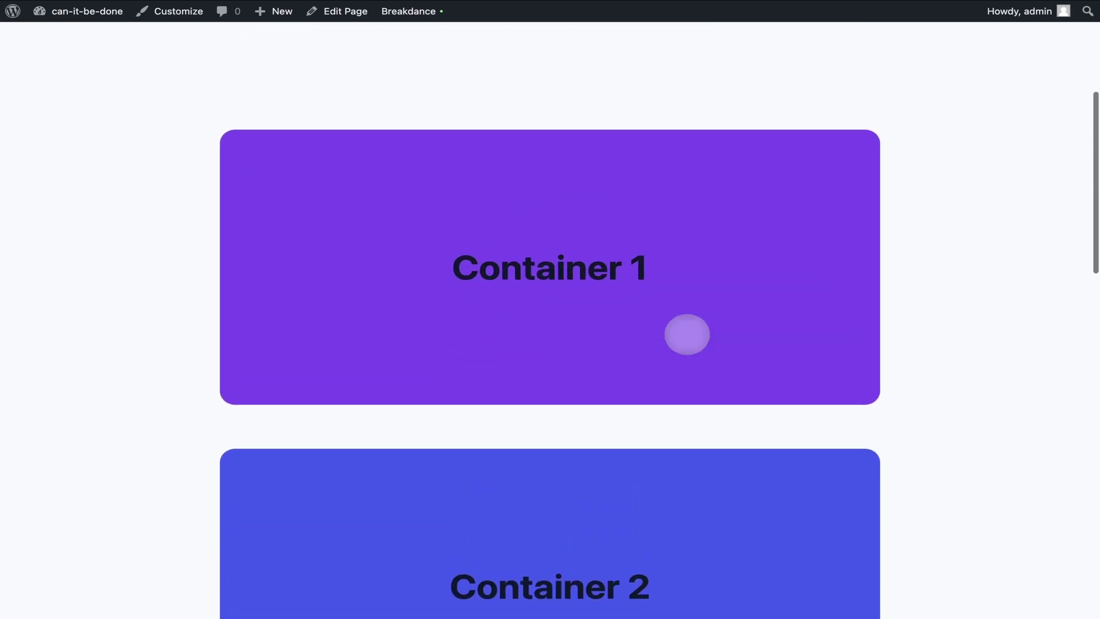
scroll(665, 318, "up", 1)
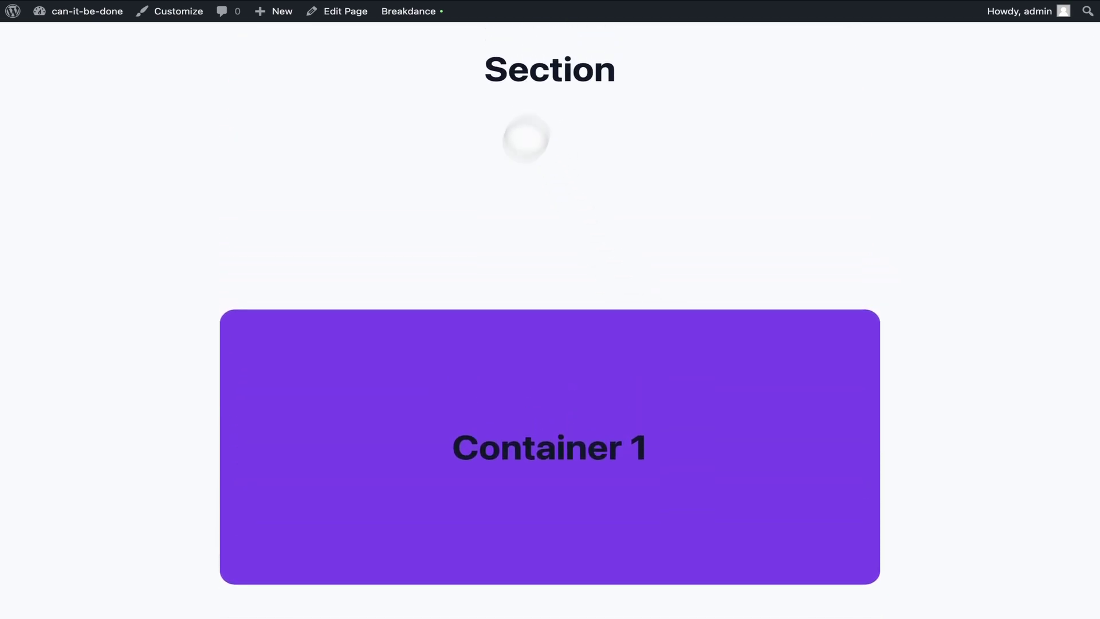